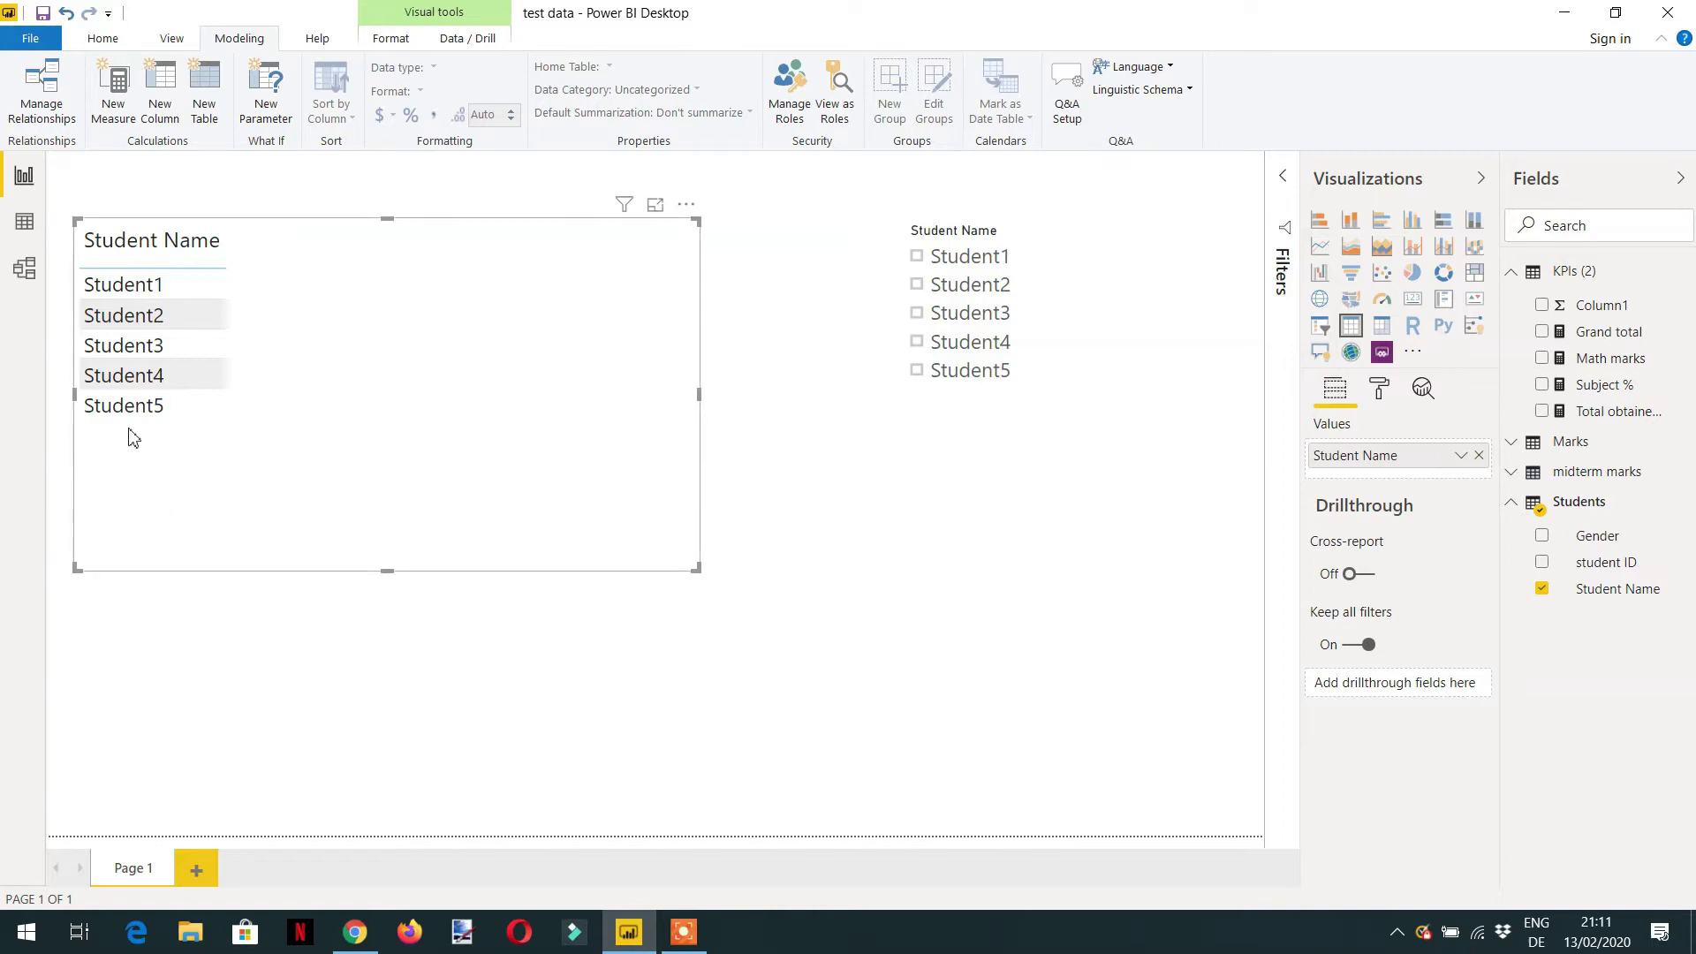
Check the data model, then add Total obtained marks to the student table (1681 total) and view its formula.
{"action": "left_click", "coordinate": [36, 290]}
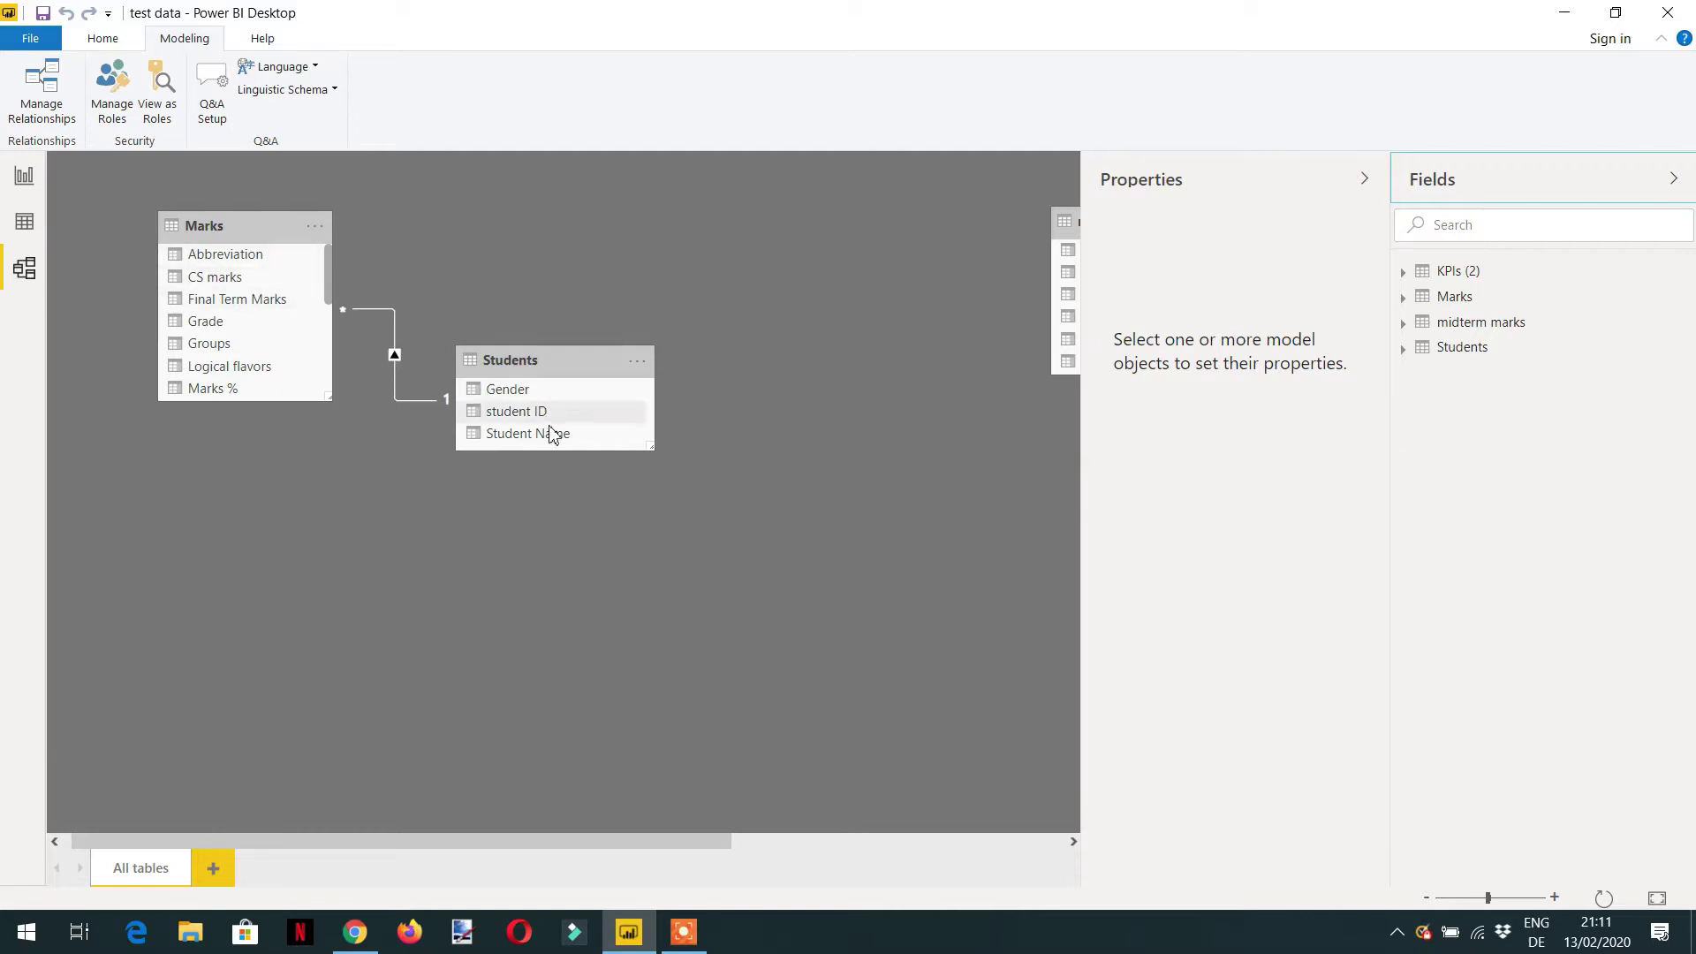
{"action": "left_click", "coordinate": [24, 175]}
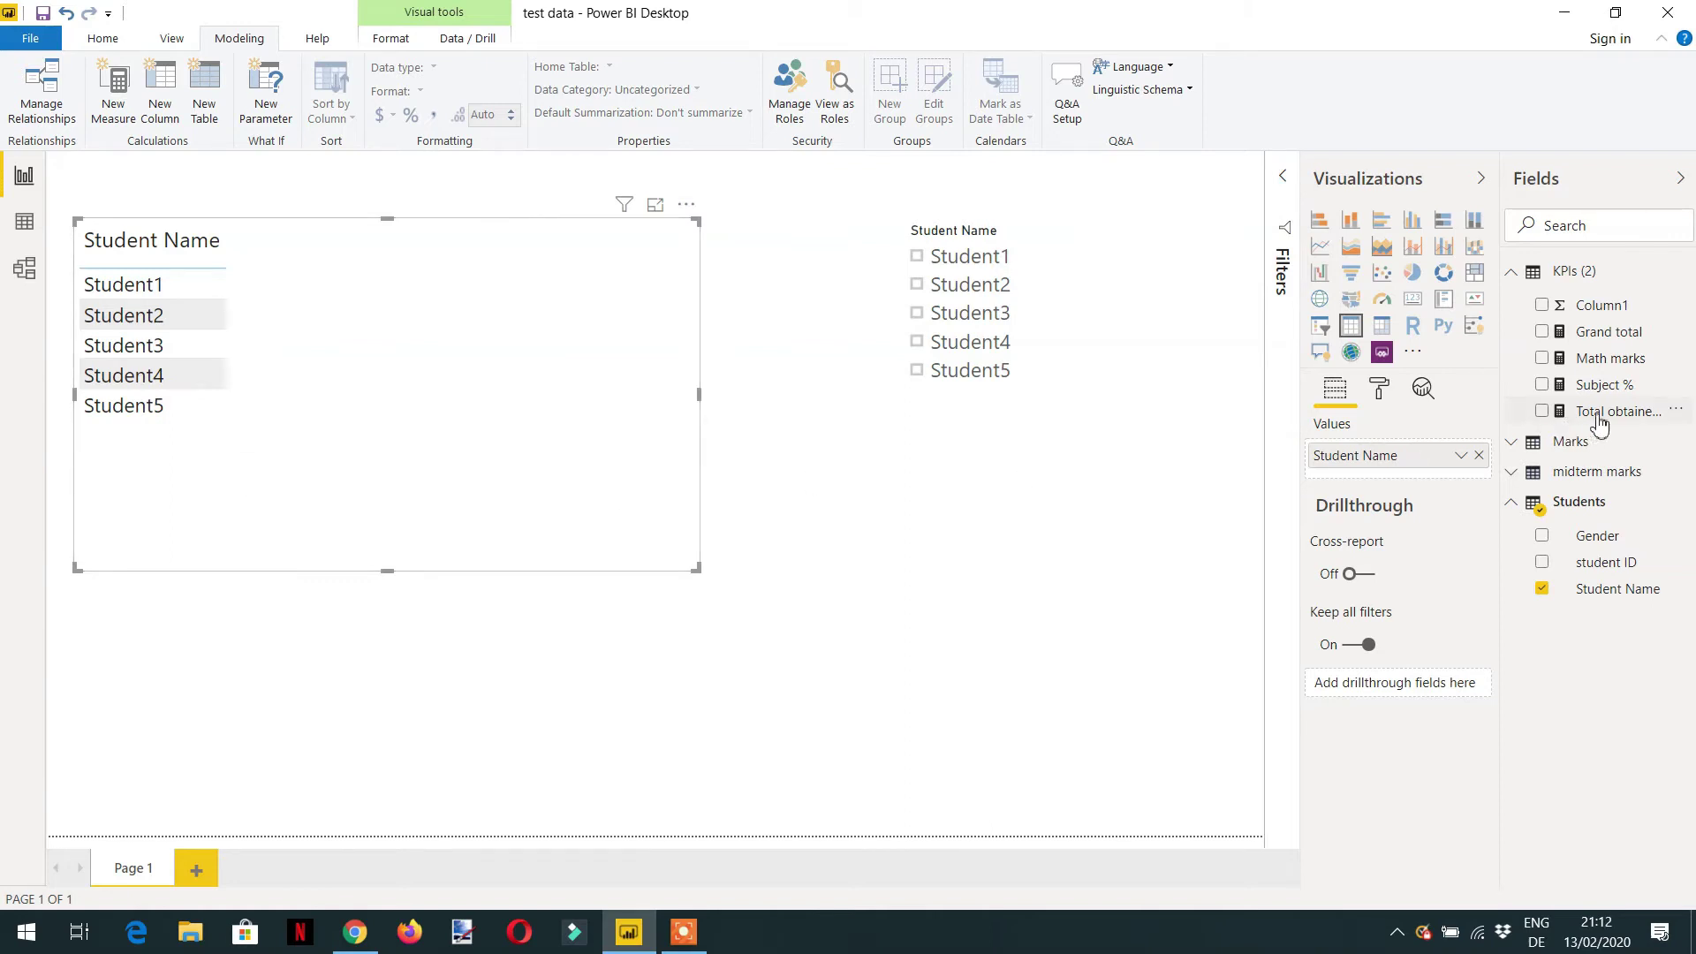
{"action": "left_click_drag", "start_coordinate": [1612, 413], "coordinate": [397, 406]}
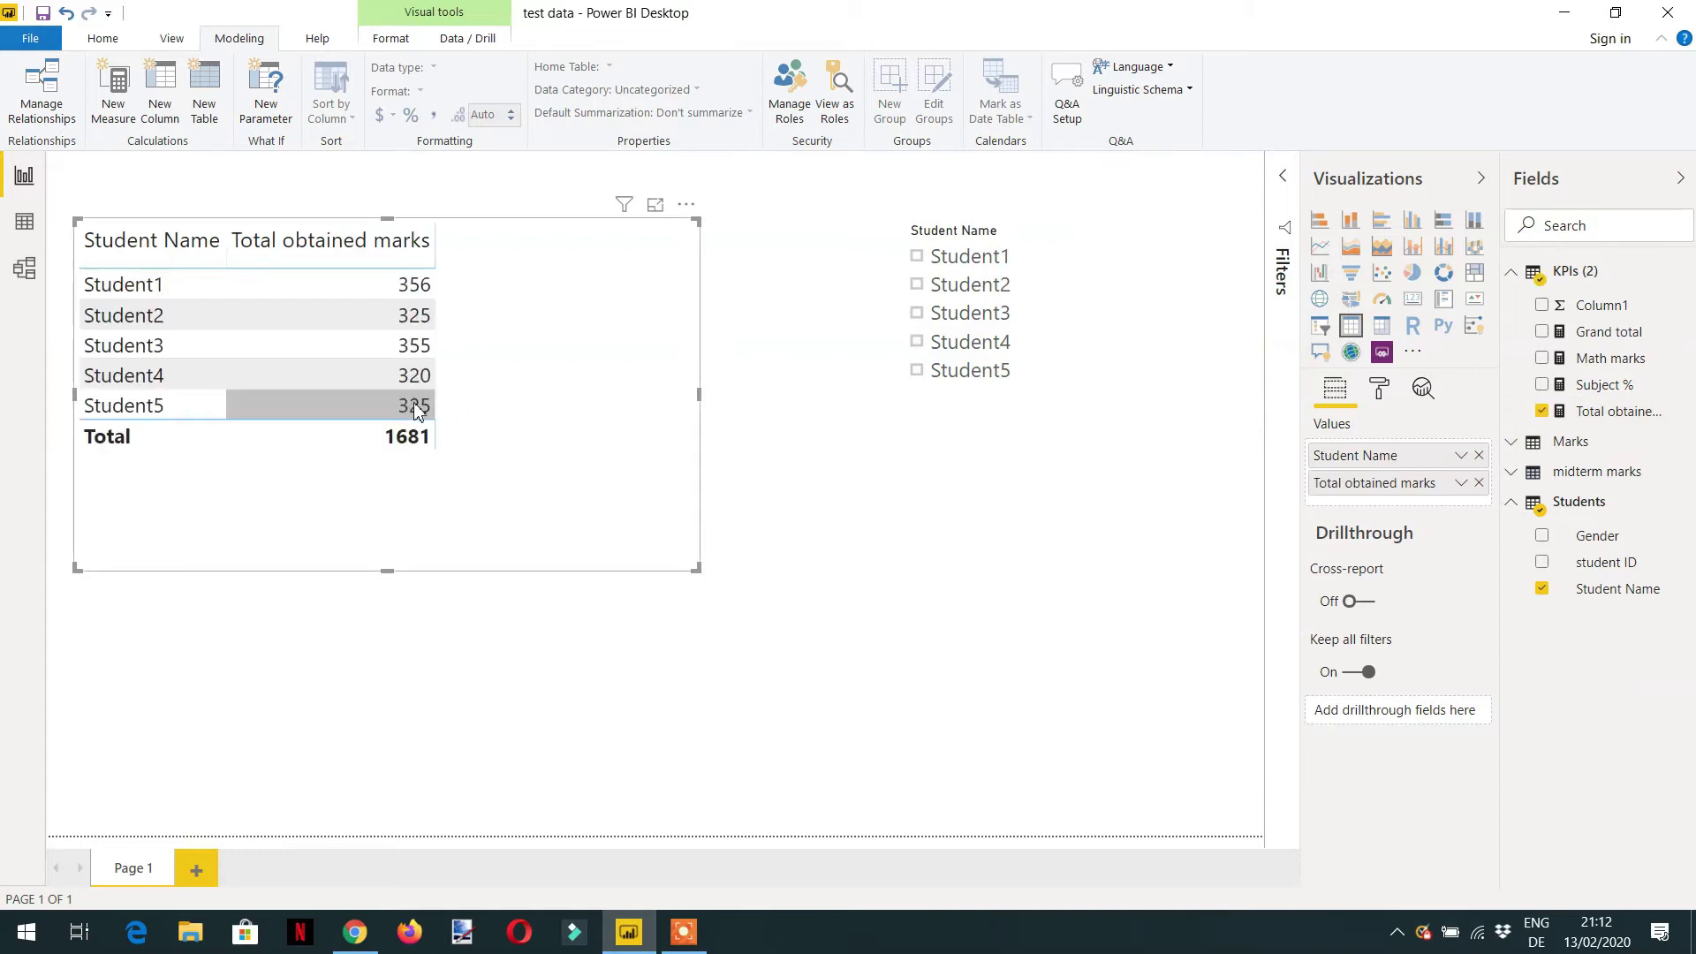
{"action": "left_click", "coordinate": [1626, 416]}
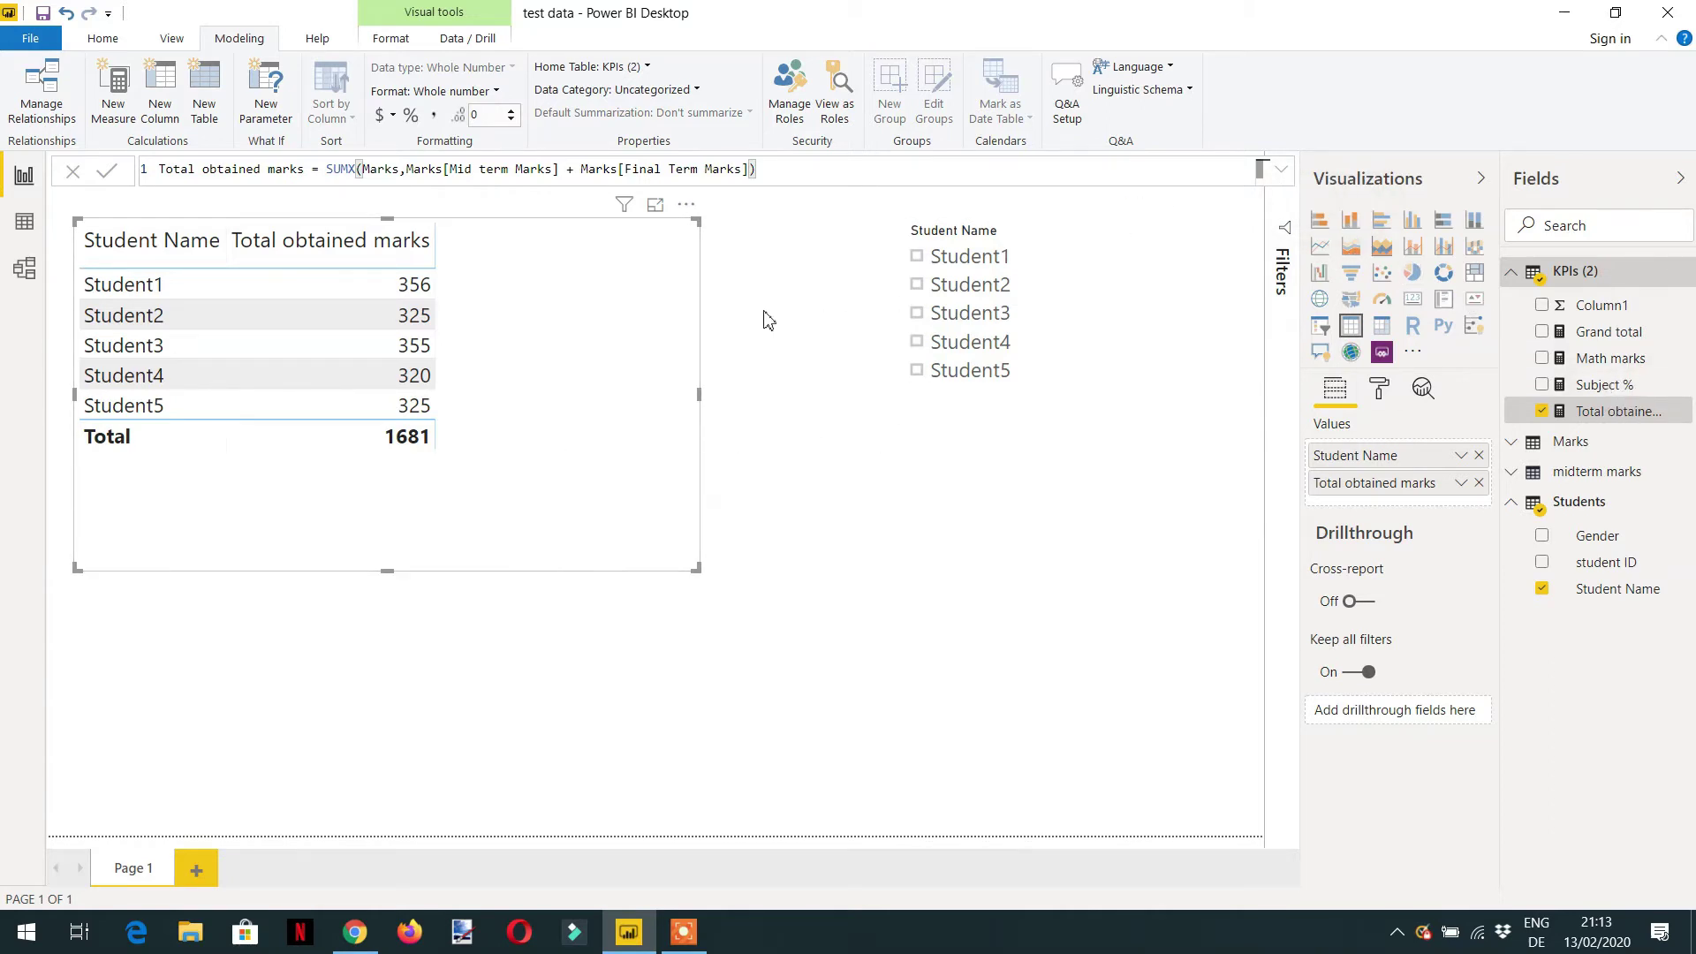
Create the measure Grand total marks = CALCULATE([Total obtained marks], ALL(Students[Student Name])).
{"action": "left_click", "coordinate": [1577, 274]}
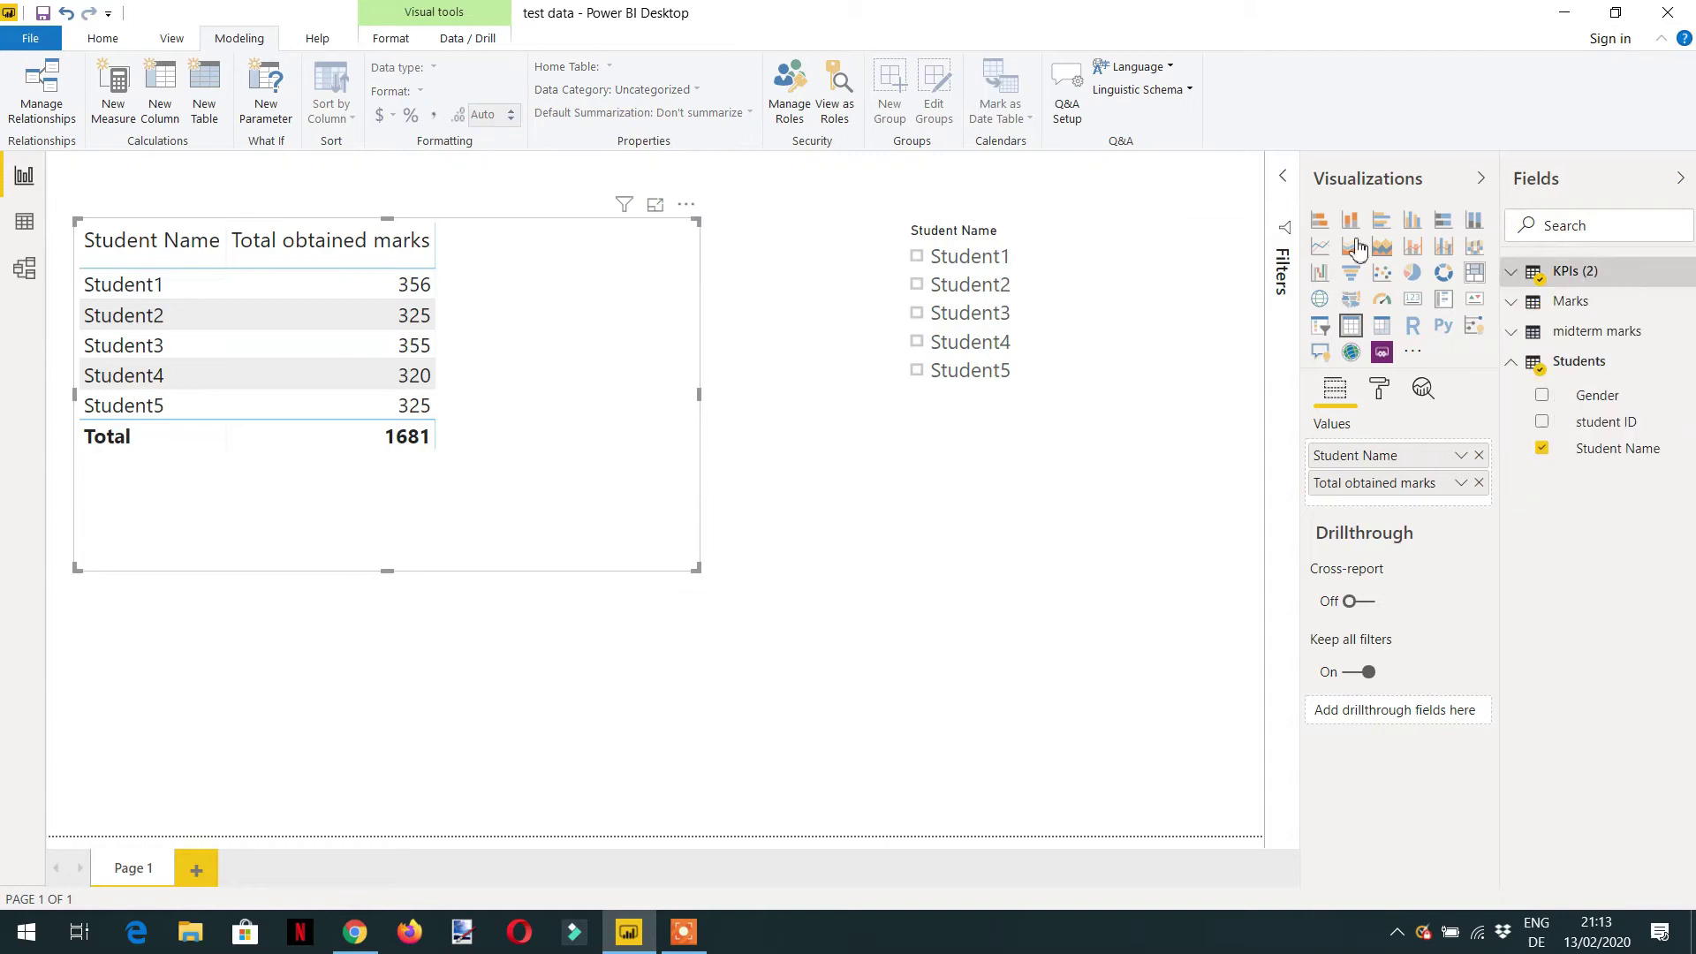
{"action": "type", "text": "G"}
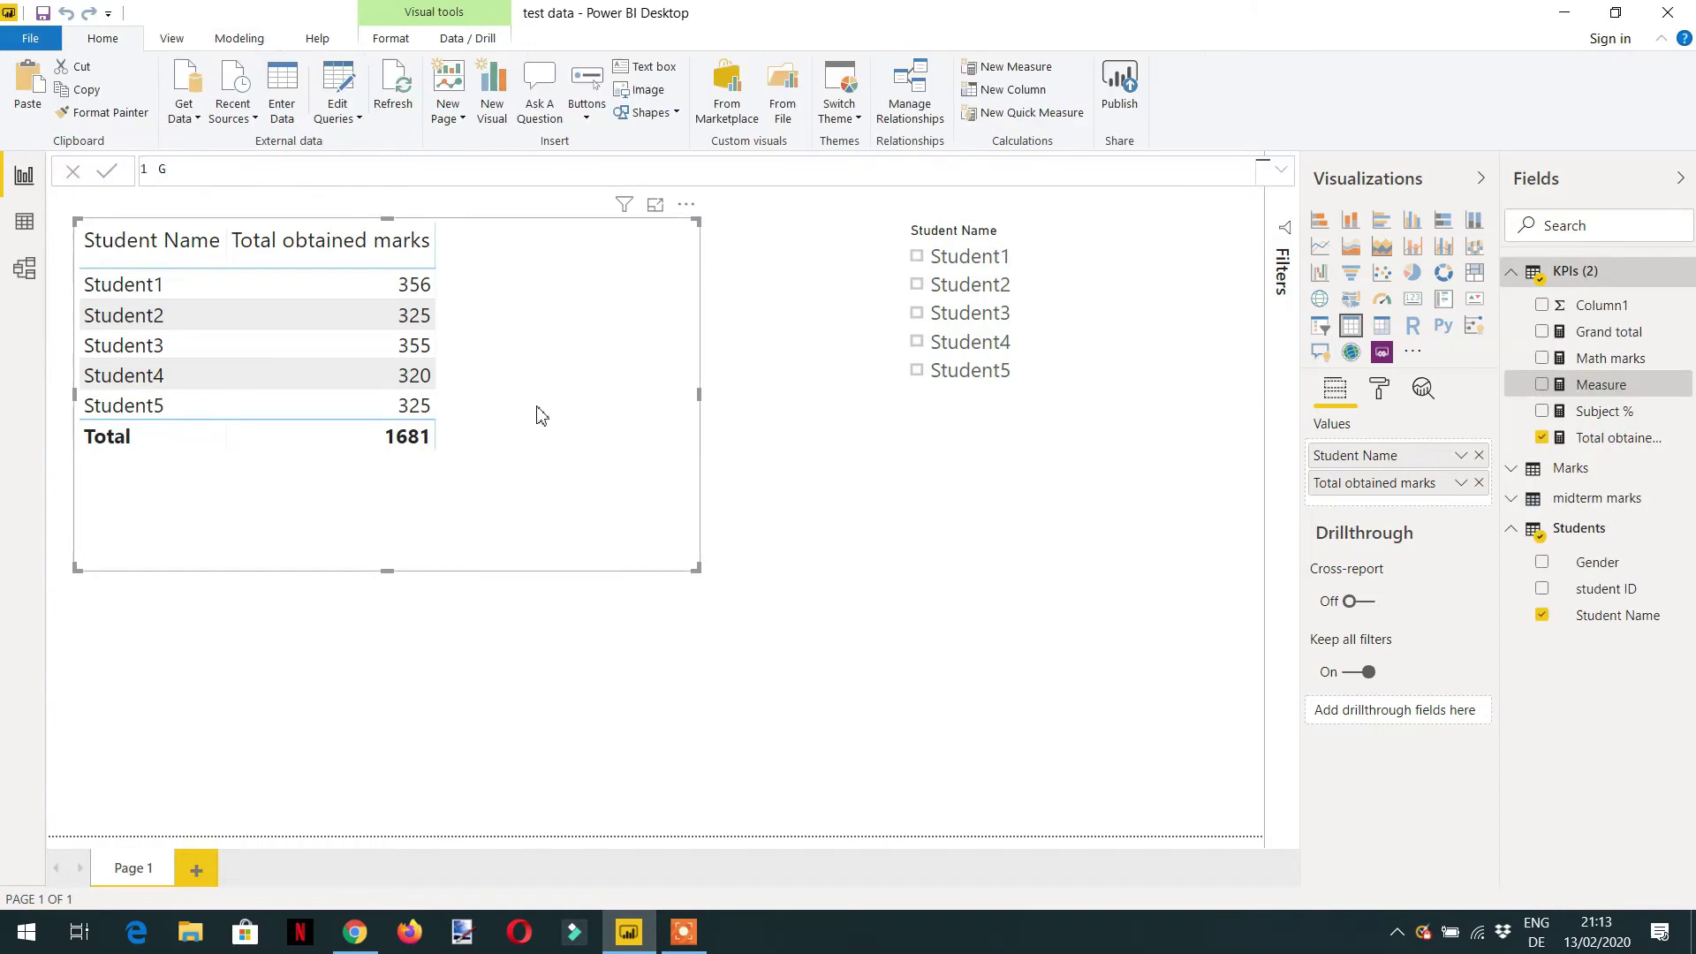
{"action": "type", "text": "rand total marks = CALCULATE("}
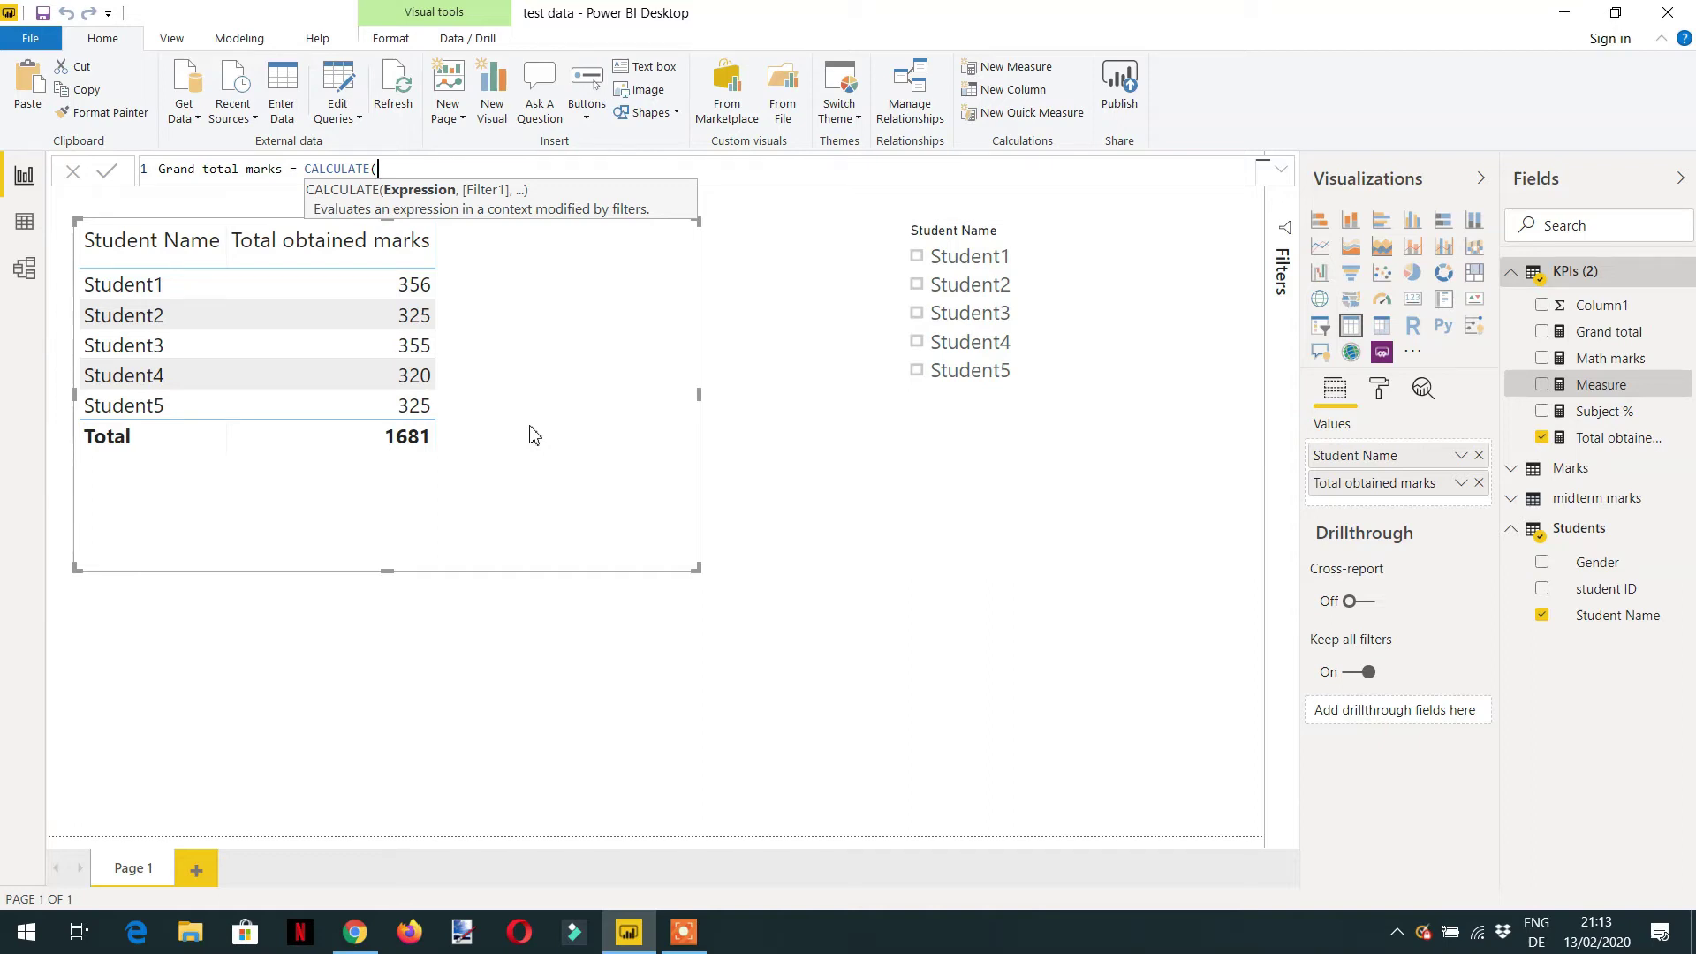
{"action": "type", "text": "["}
{"action": "key", "text": "Tab"}
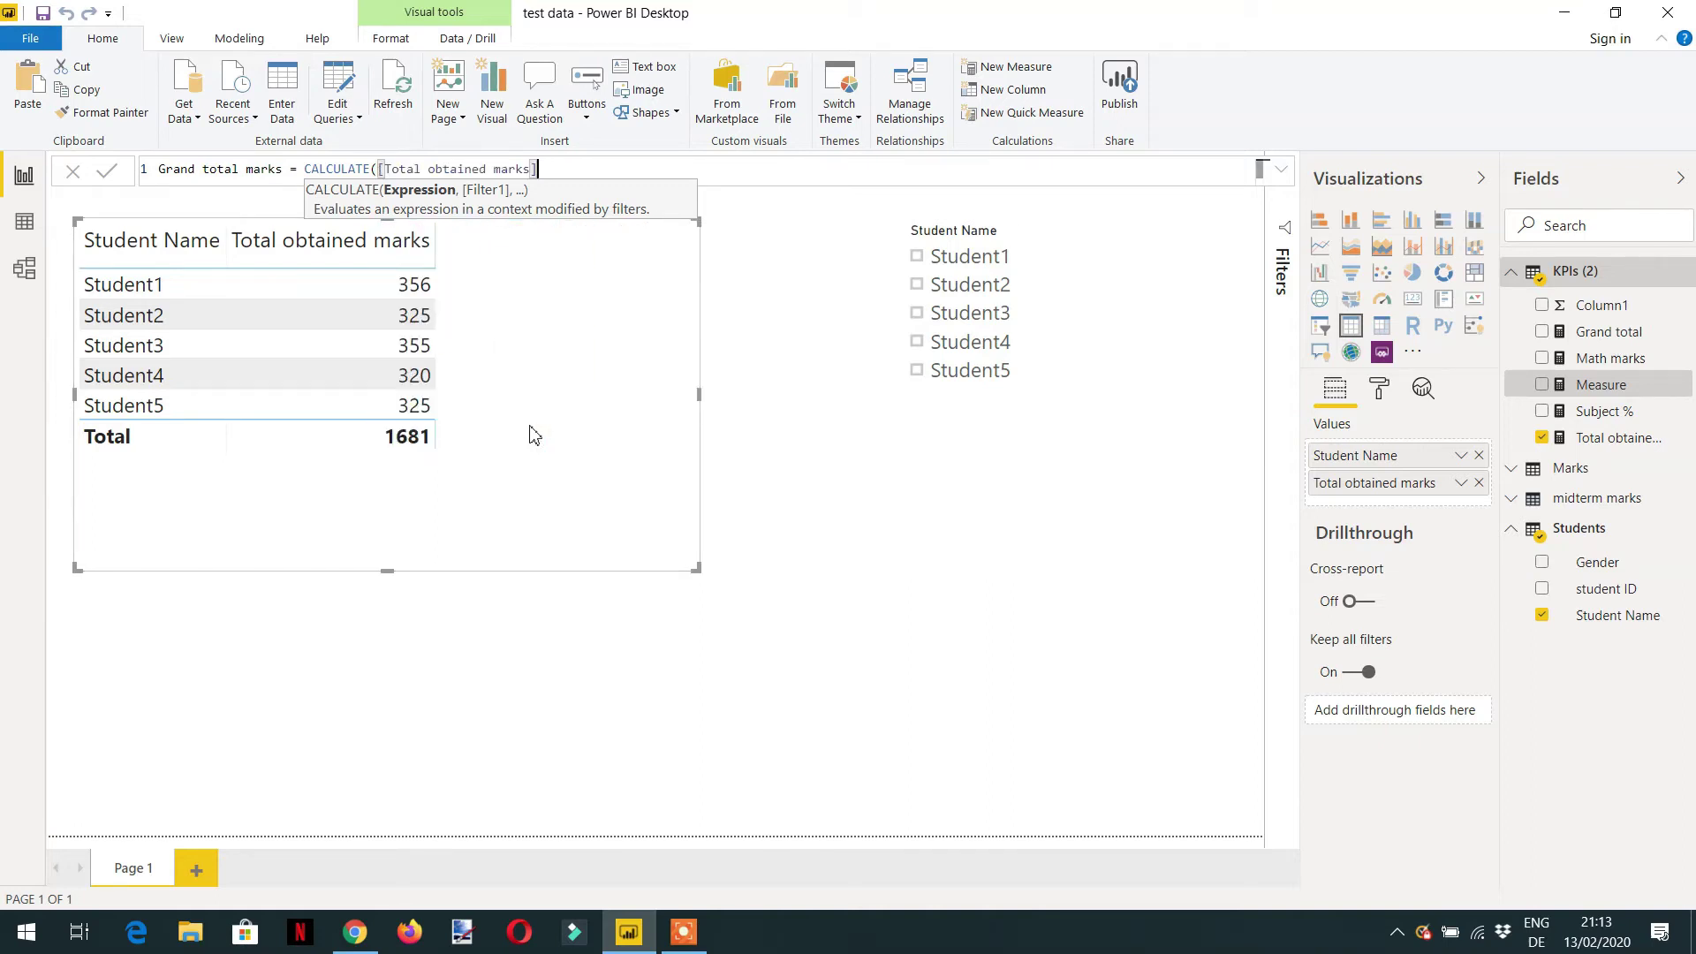
{"action": "type", "text": ",ALL("}
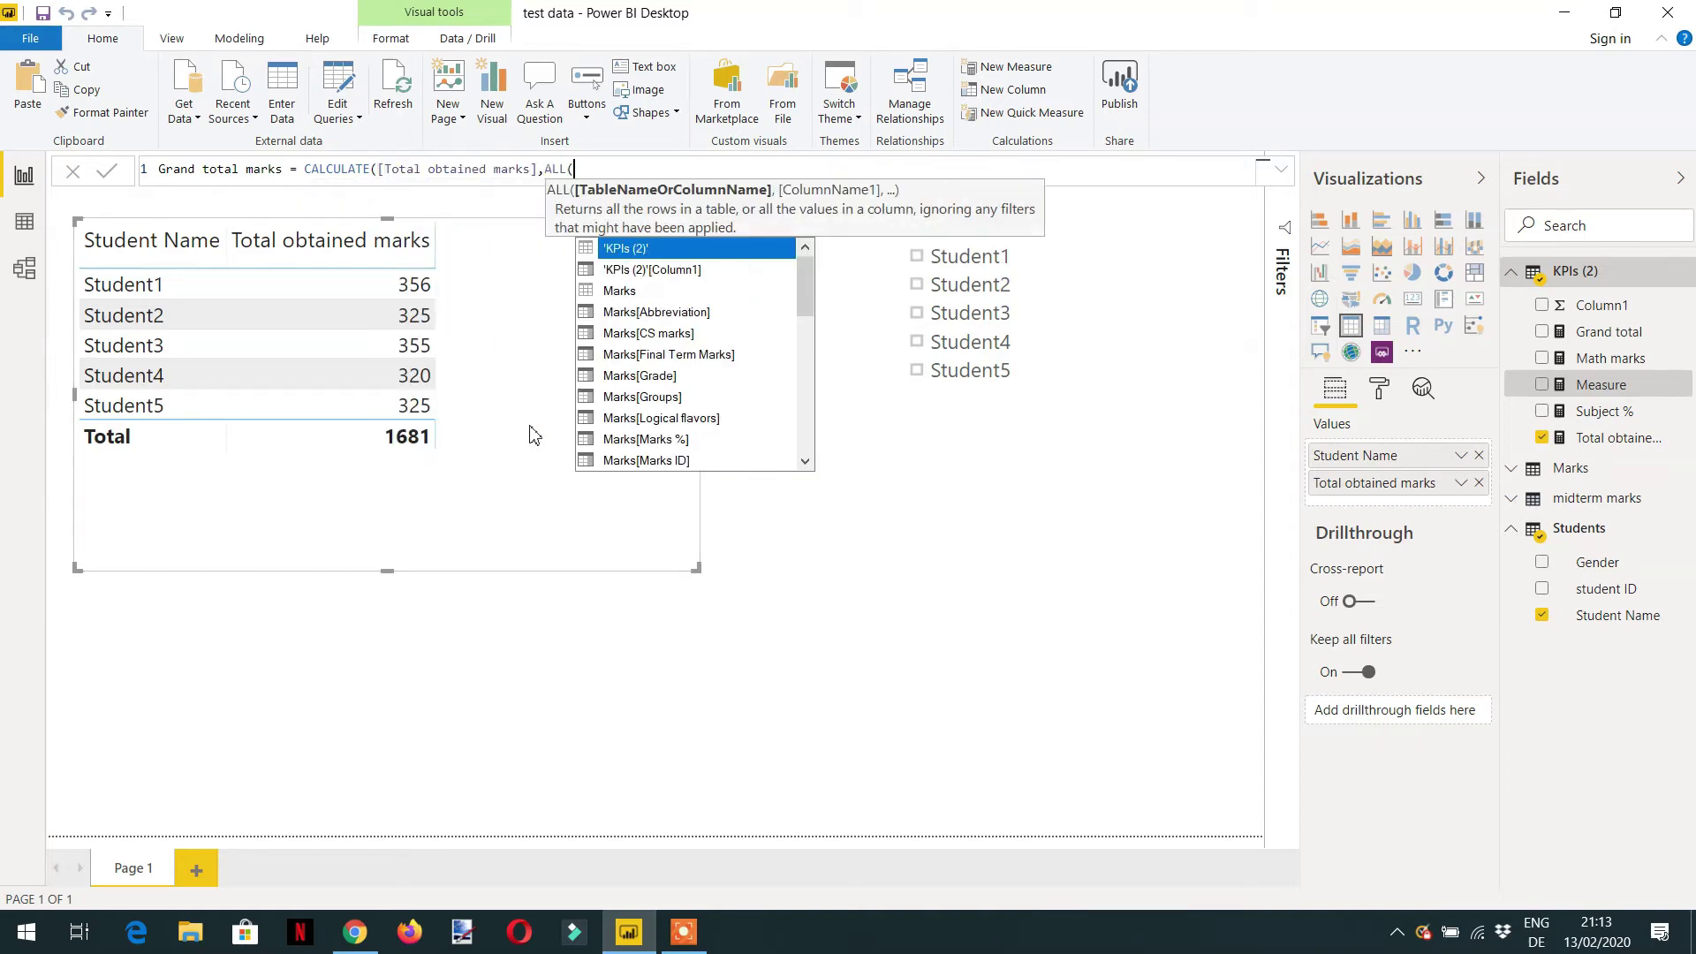
{"action": "type", "text": "stu"}
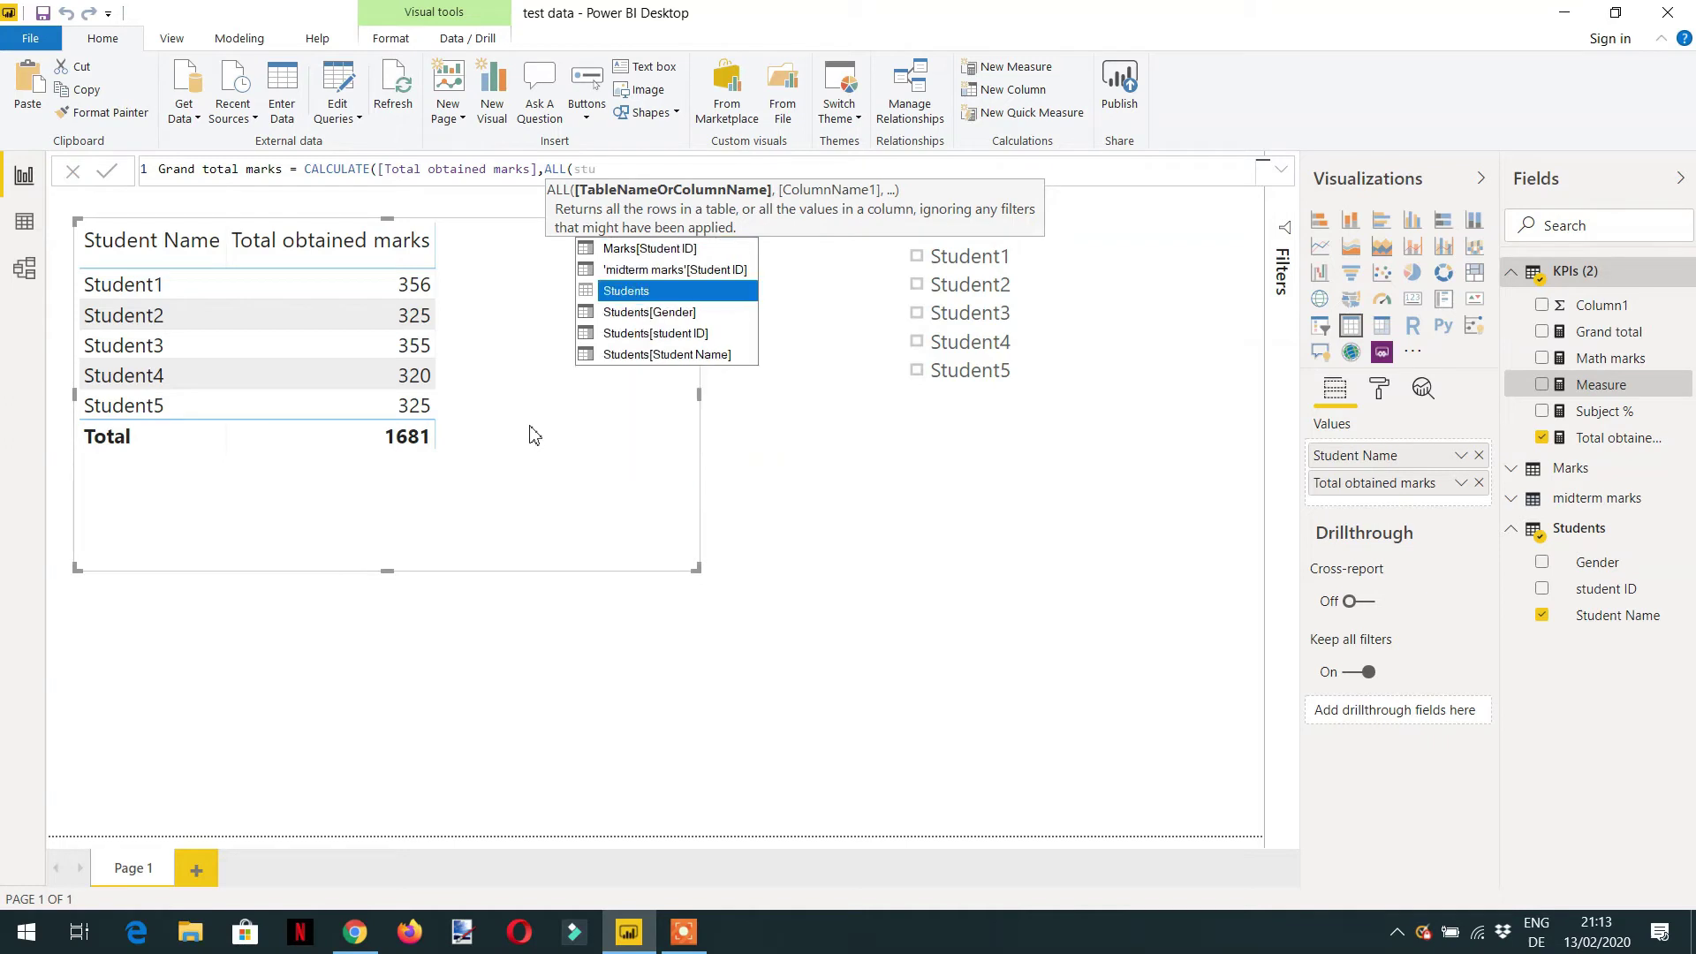
{"action": "key", "text": "Down"}
{"action": "key", "text": "Down"}
{"action": "key", "text": "Down"}
{"action": "key", "text": "Tab"}
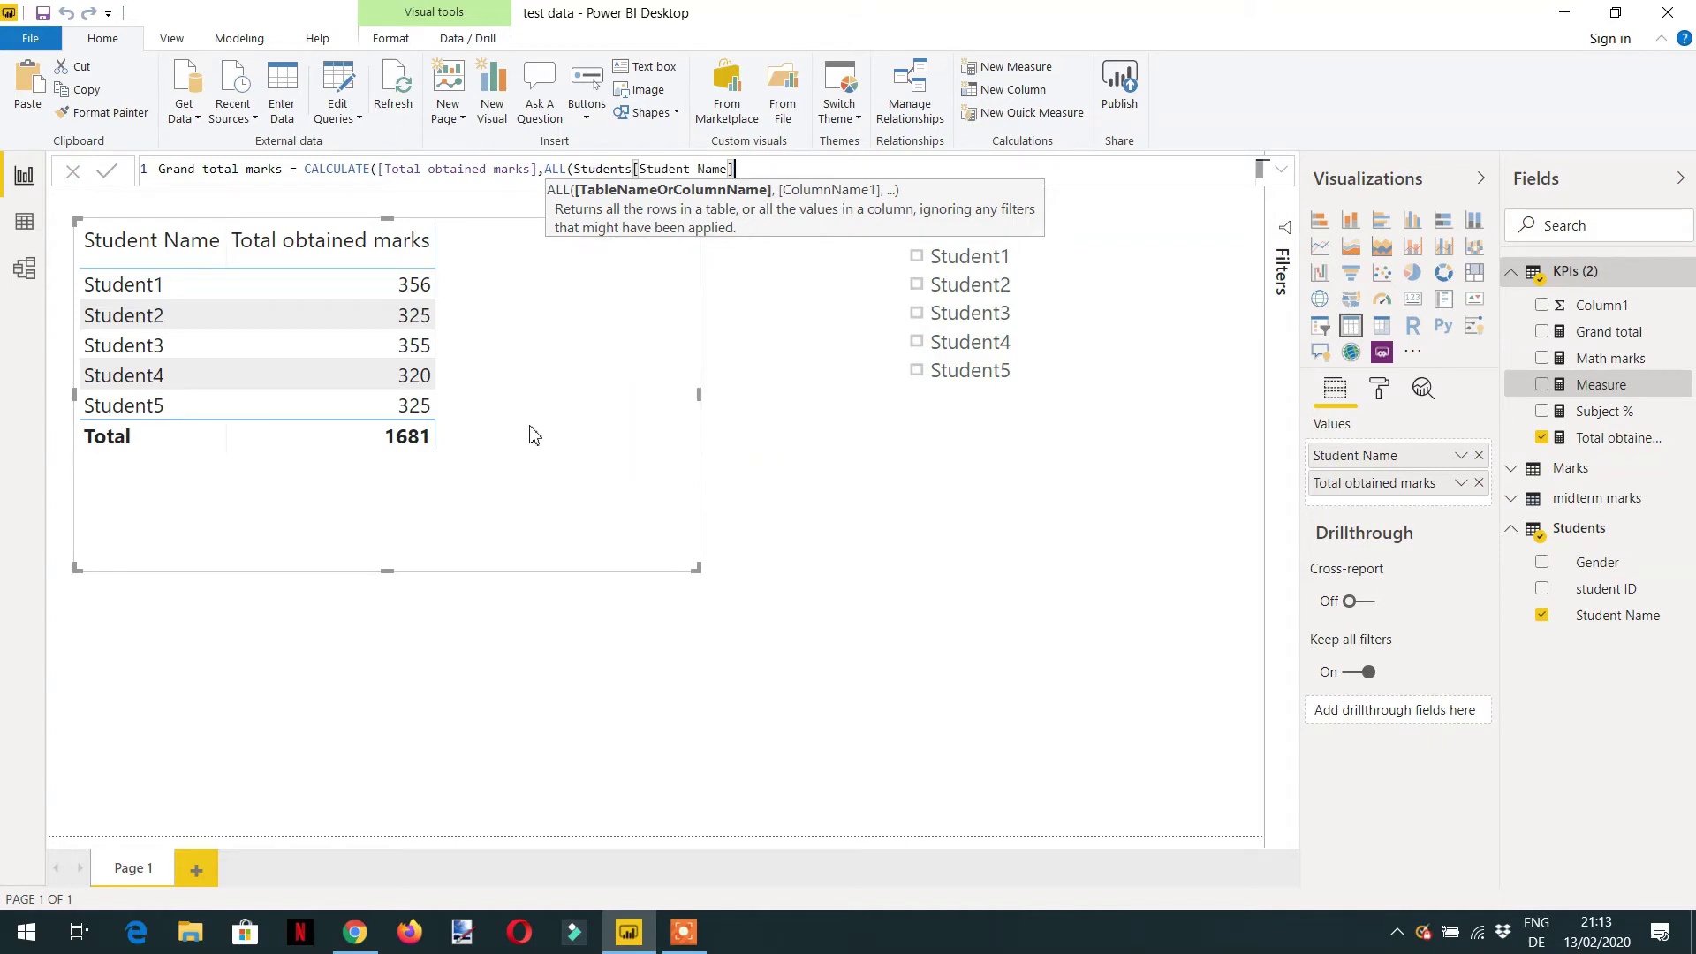
{"action": "type", "text": "))"}
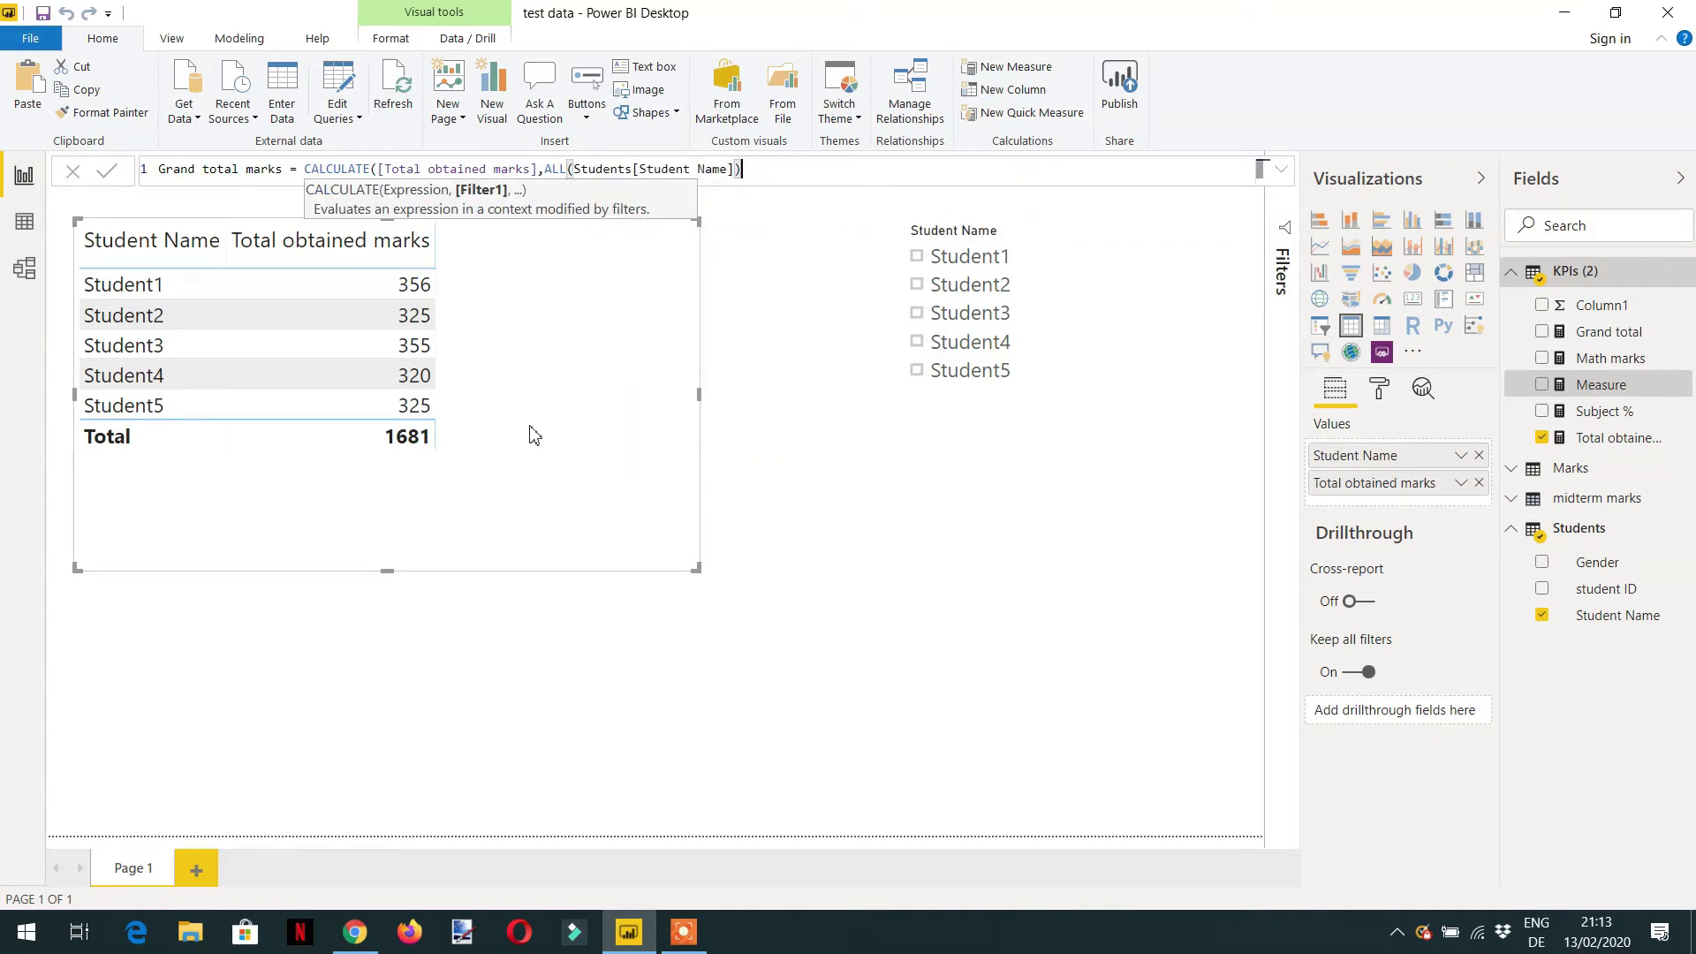
{"action": "key", "text": "Return"}
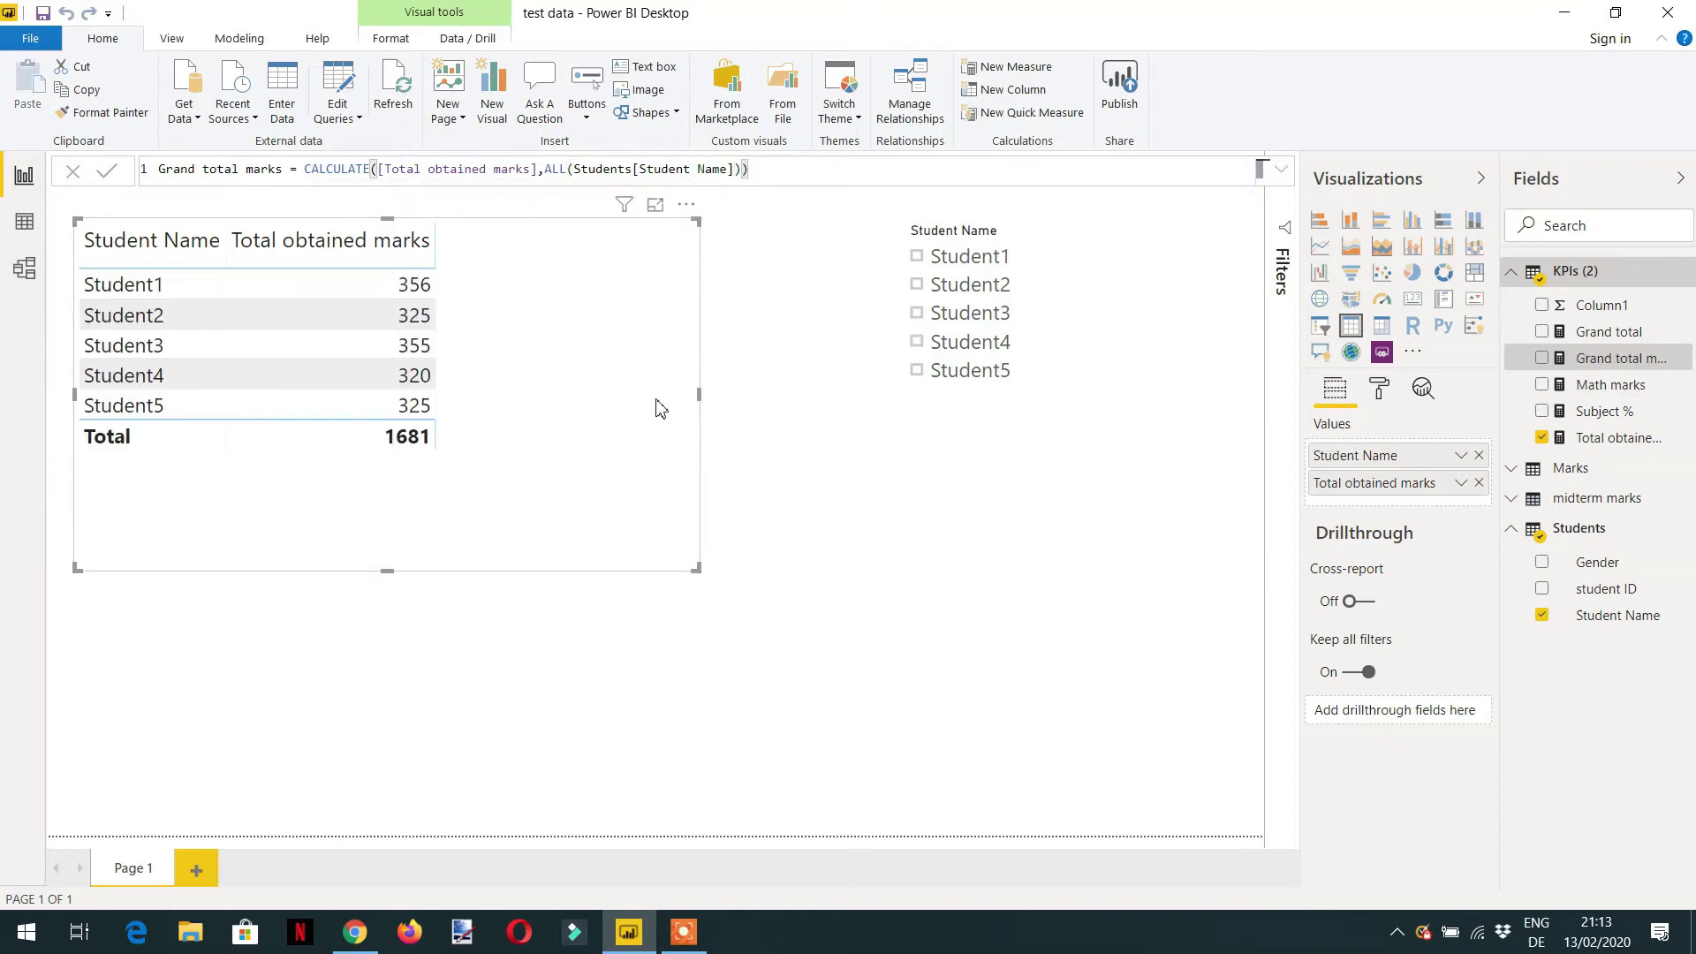
Add Grand total marks to the table, widen the table, and filter the slicer to Student5.
{"action": "left_click_drag", "start_coordinate": [1616, 362], "coordinate": [558, 439]}
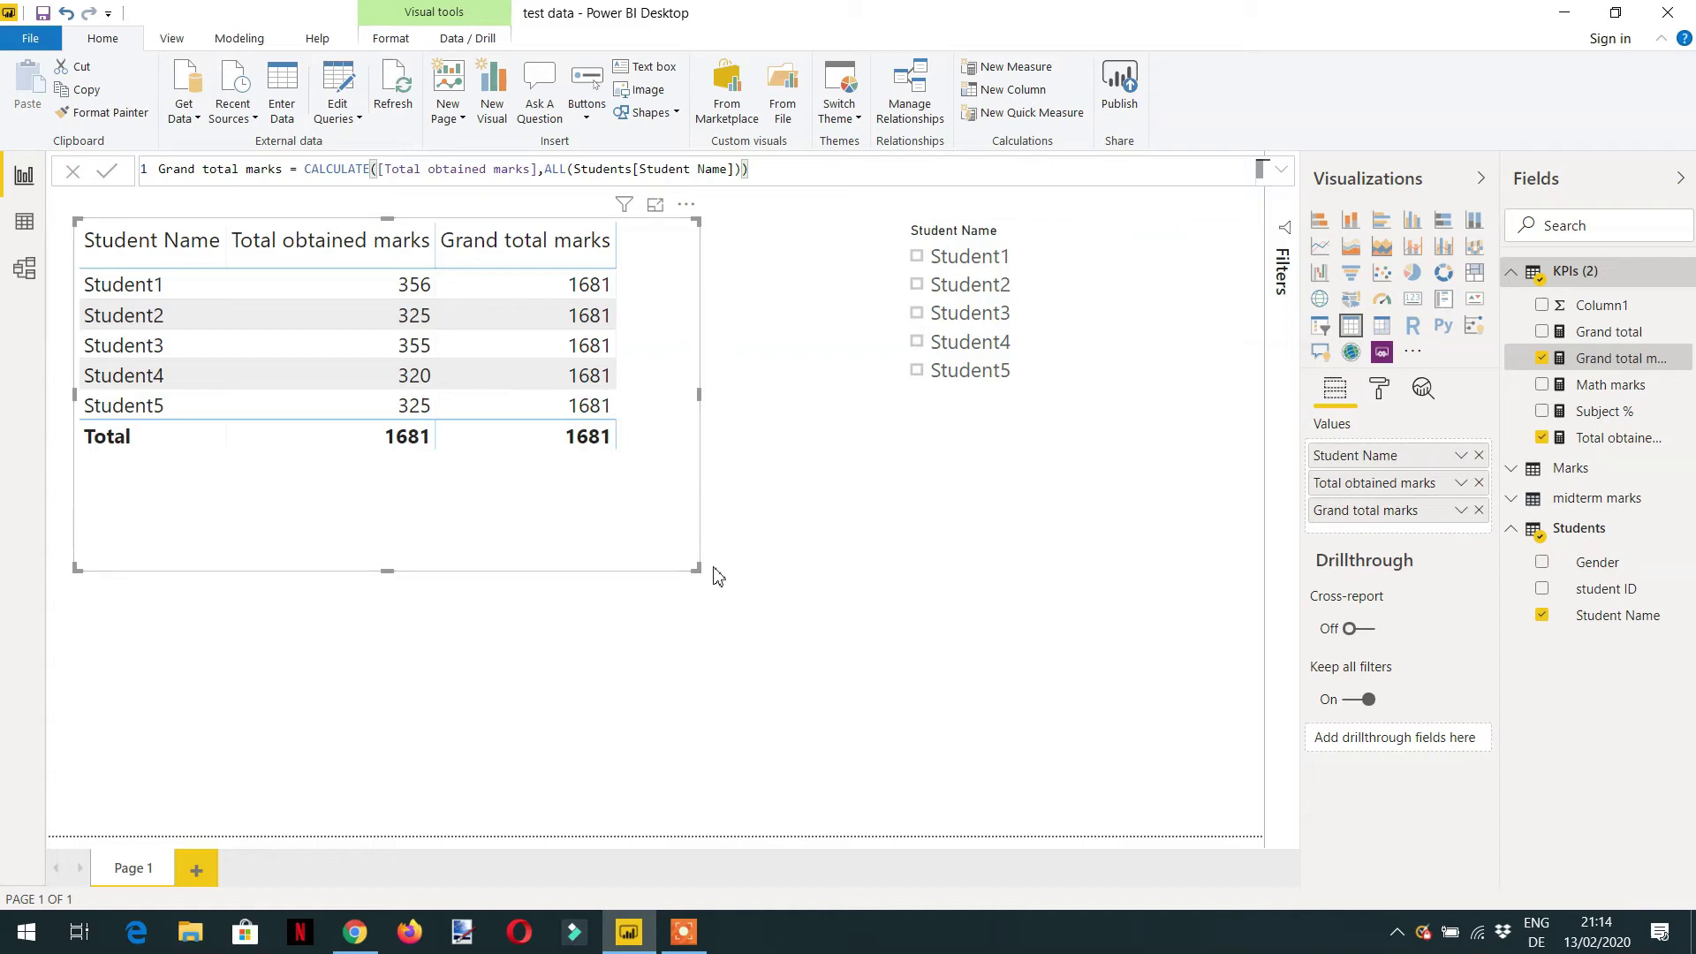
{"action": "left_click_drag", "start_coordinate": [704, 568], "coordinate": [897, 582]}
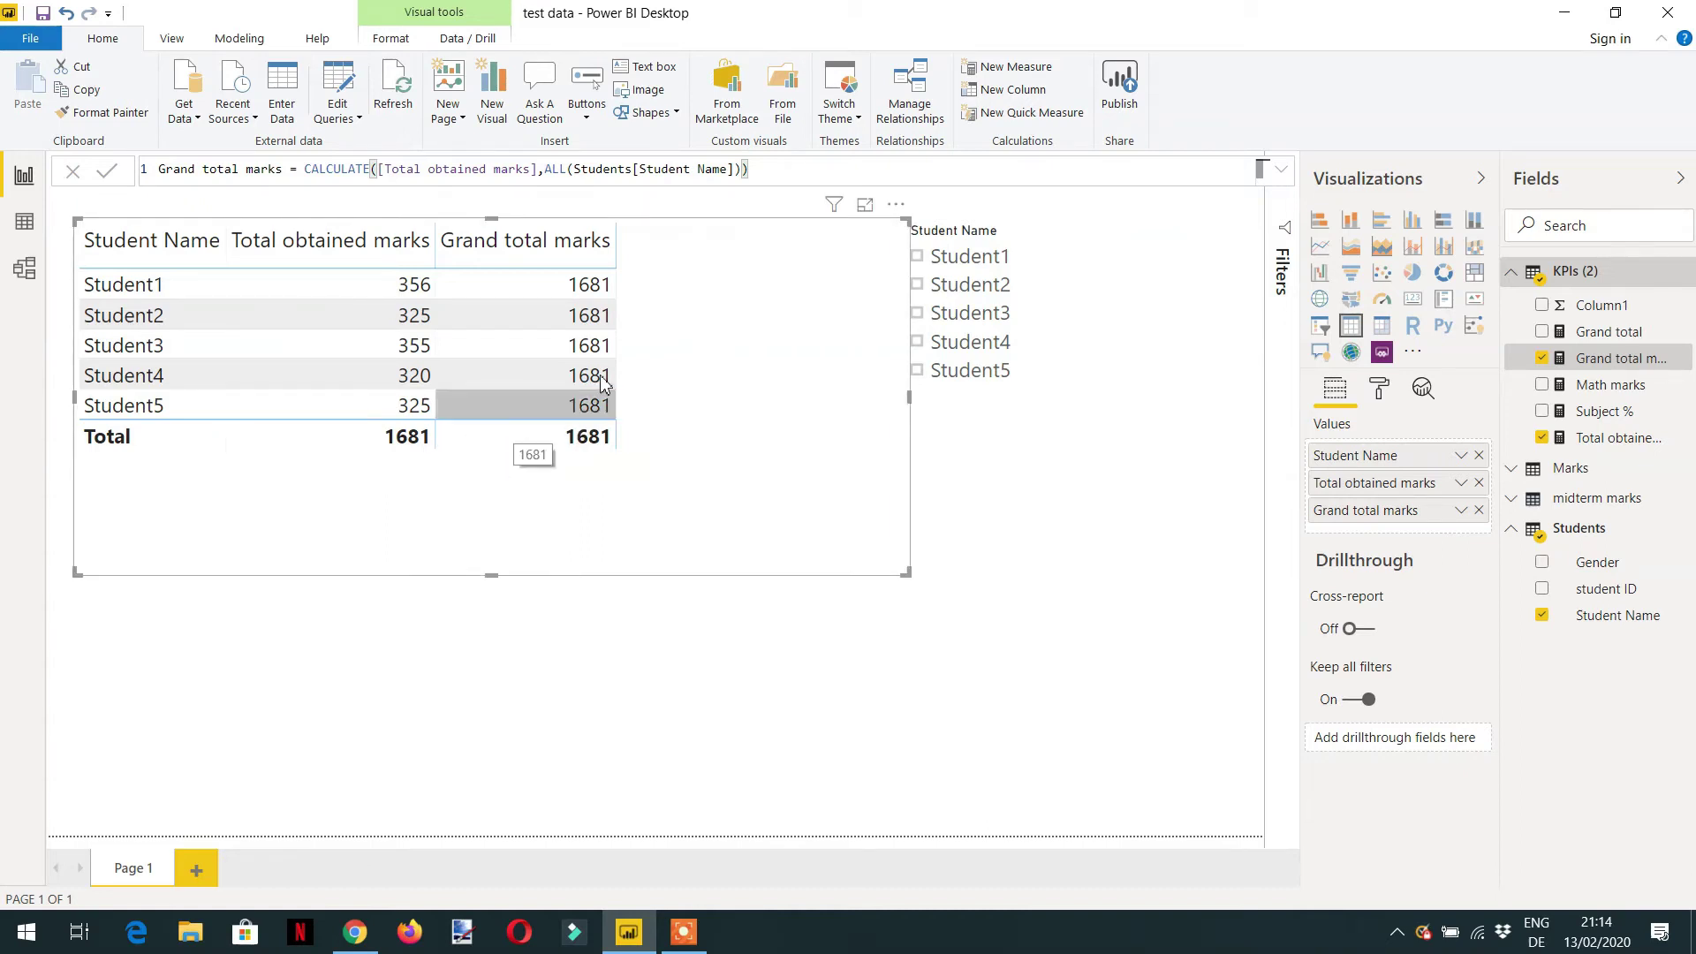
{"action": "left_click", "coordinate": [1048, 376]}
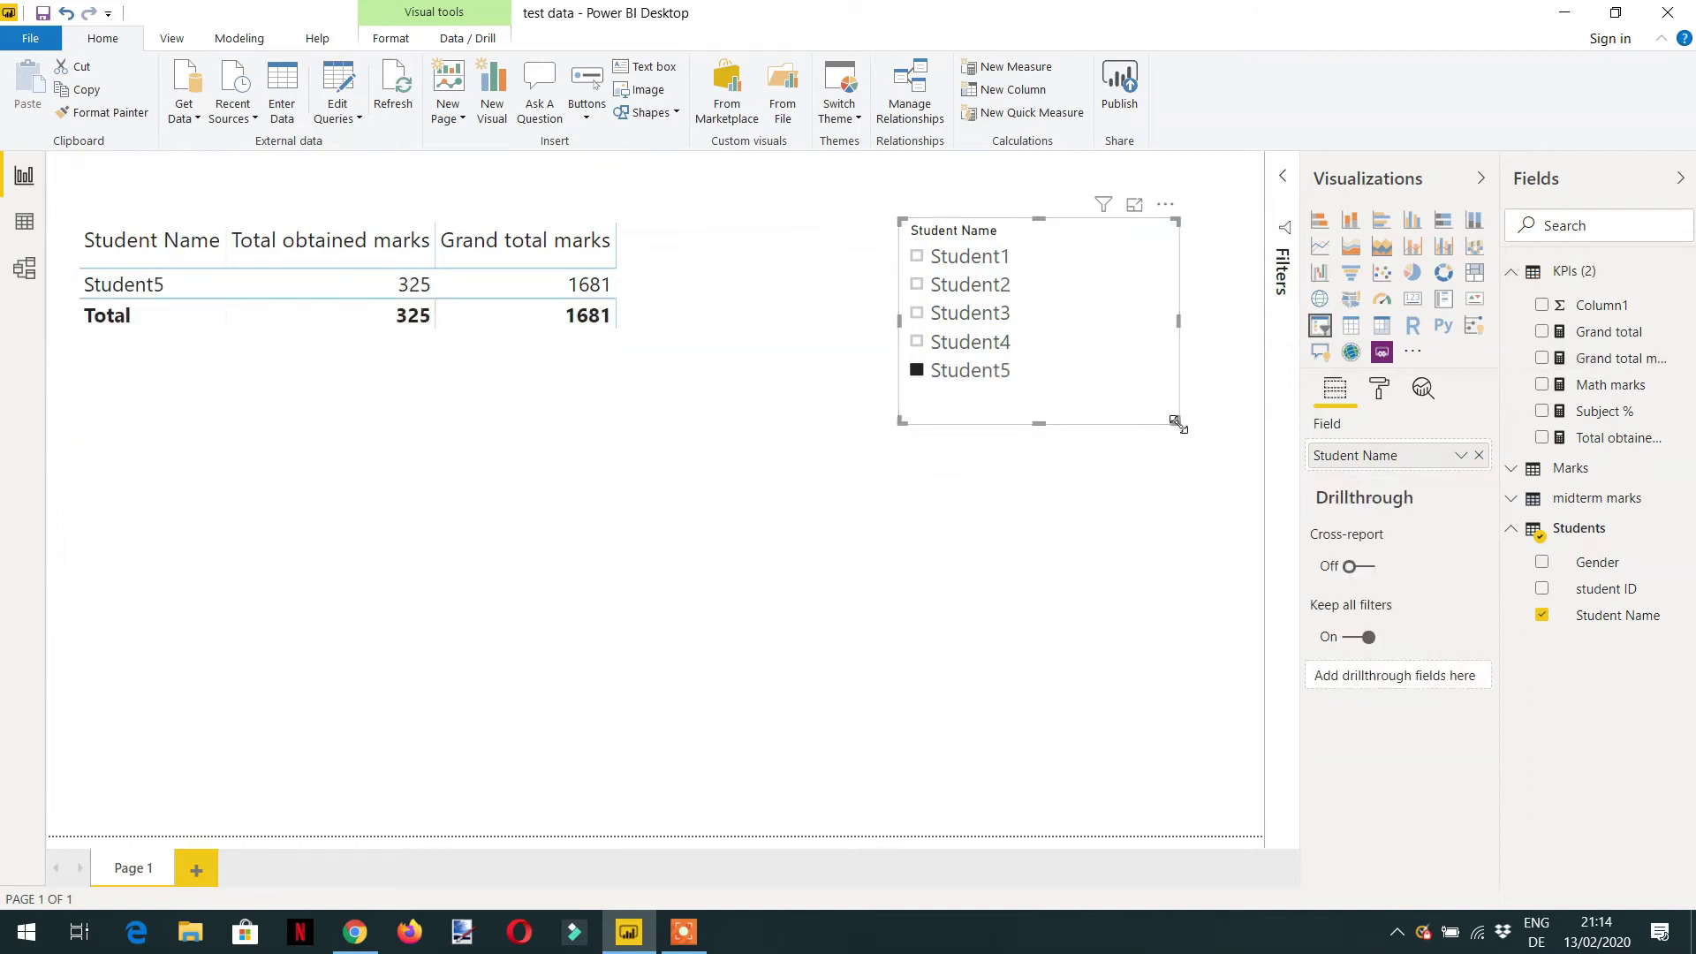
Shrink and move the Student Name slicer lower, clearing the Student5 filter.
{"action": "left_click_drag", "start_coordinate": [1180, 424], "coordinate": [1136, 568]}
{"action": "left_click", "coordinate": [1122, 556]}
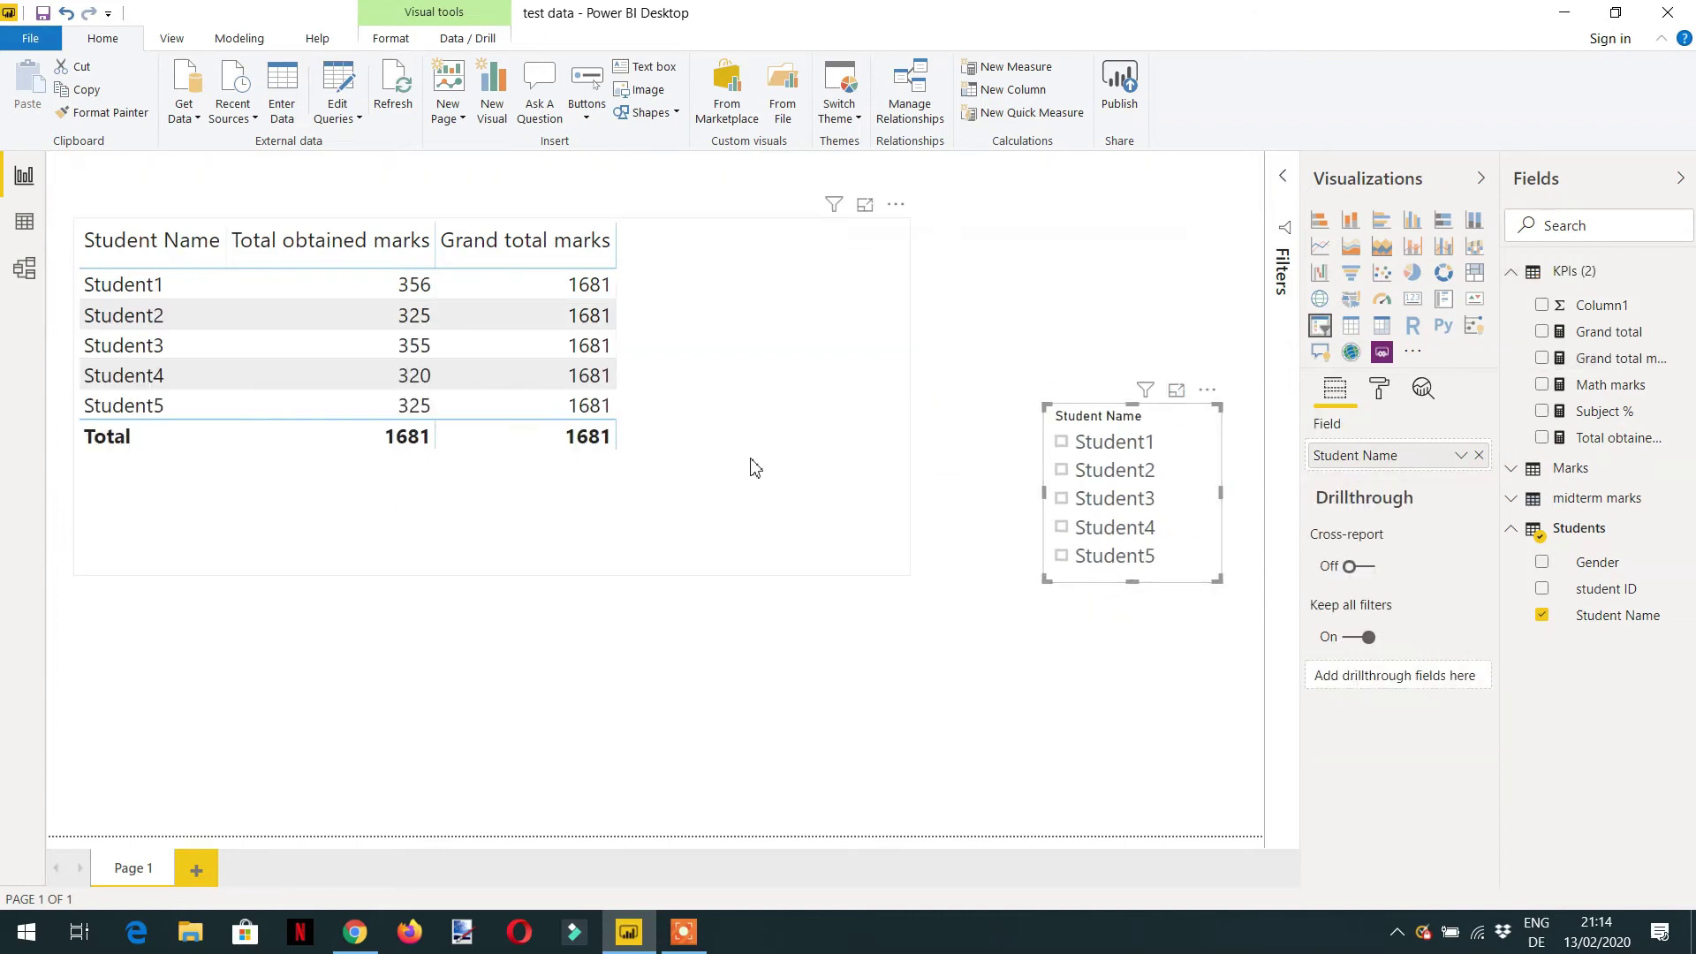
{"action": "left_click", "coordinate": [717, 414]}
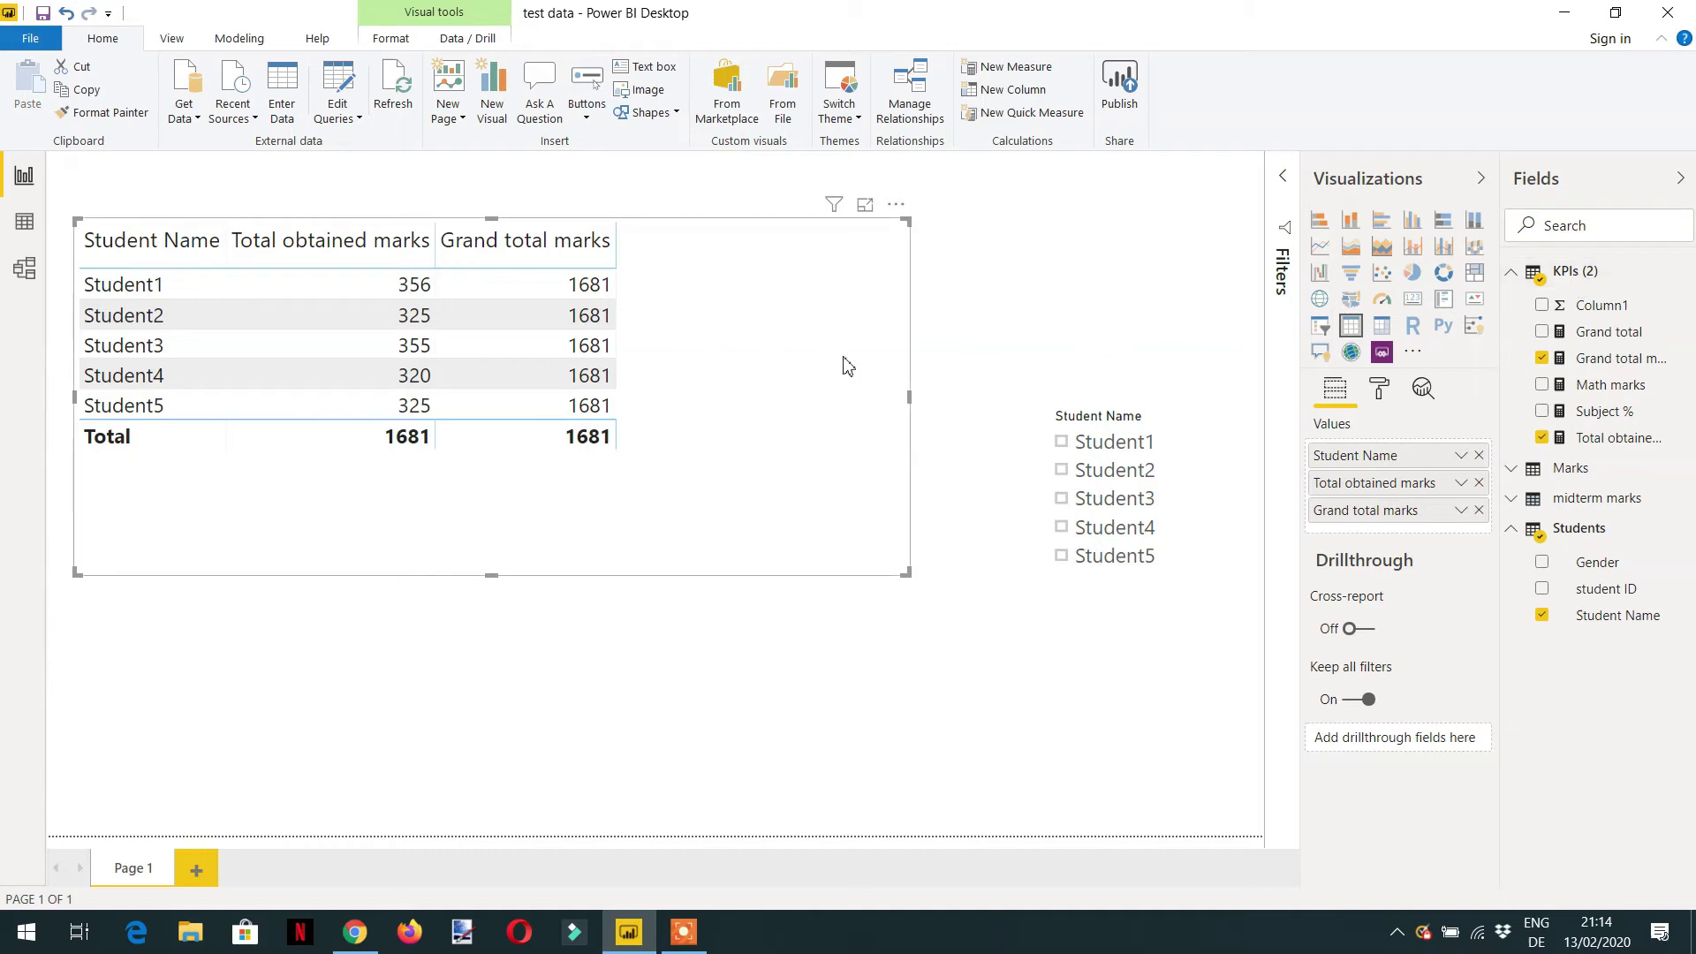
{"action": "left_click", "coordinate": [1575, 271]}
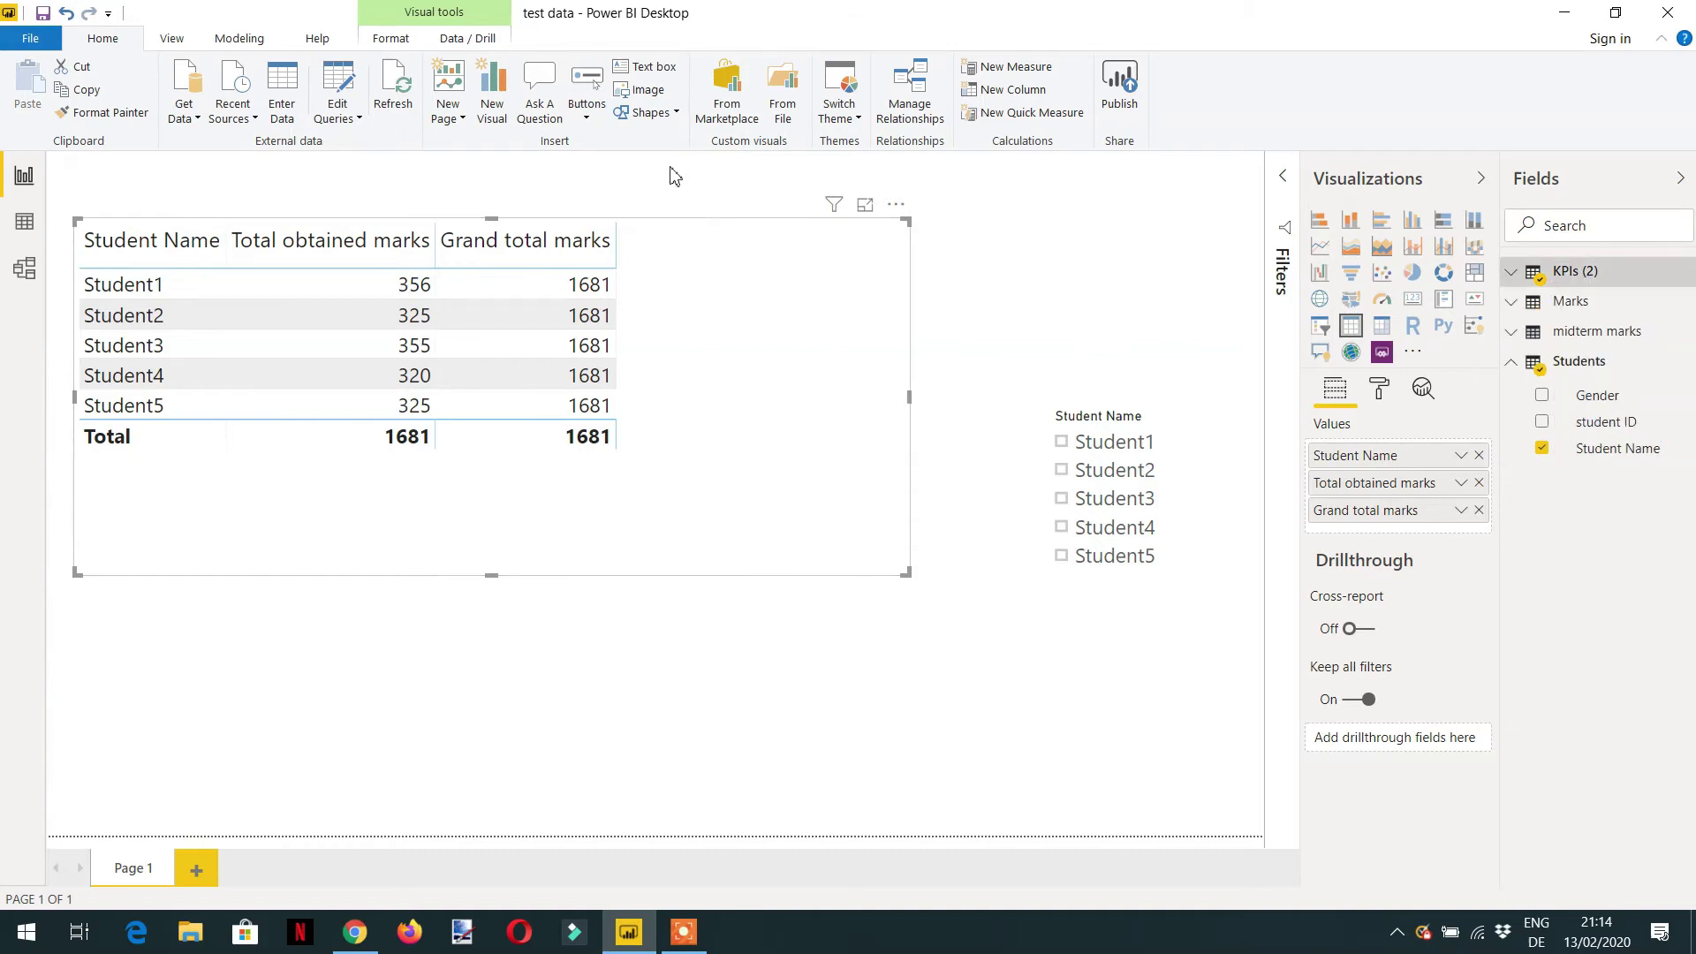
Create the measure Student % = DIVIDE([Total obtained marks], [Grand total marks]).
{"action": "left_click", "coordinate": [1004, 68]}
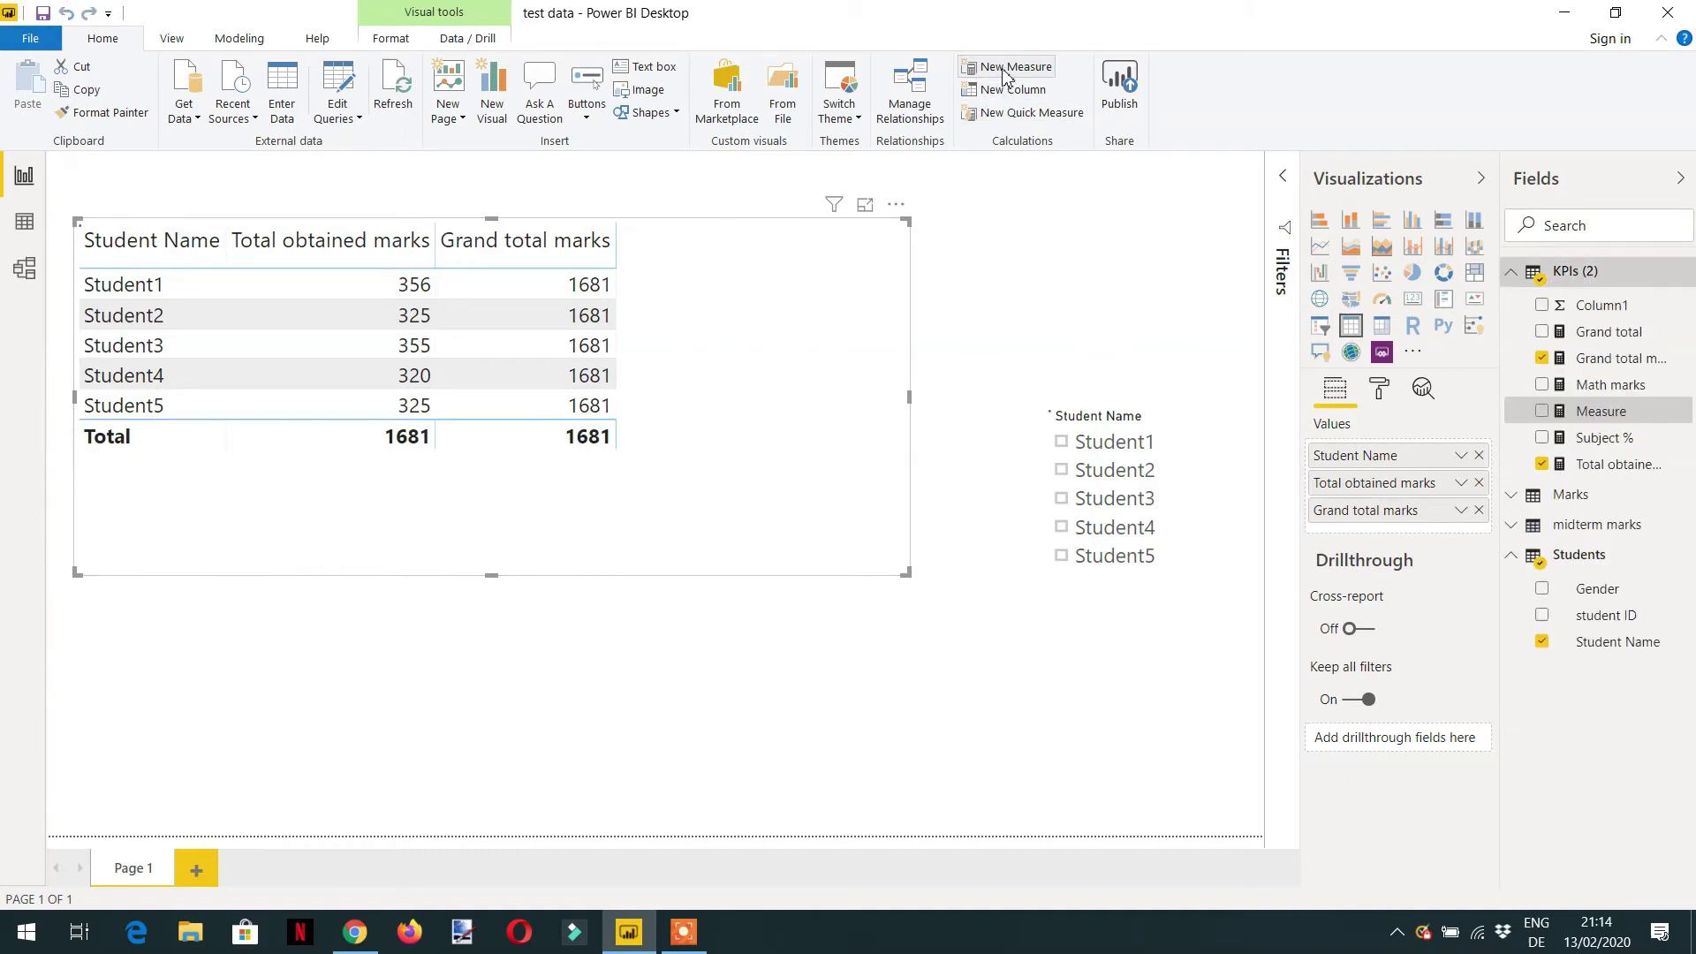
{"action": "type", "text": "studen"}
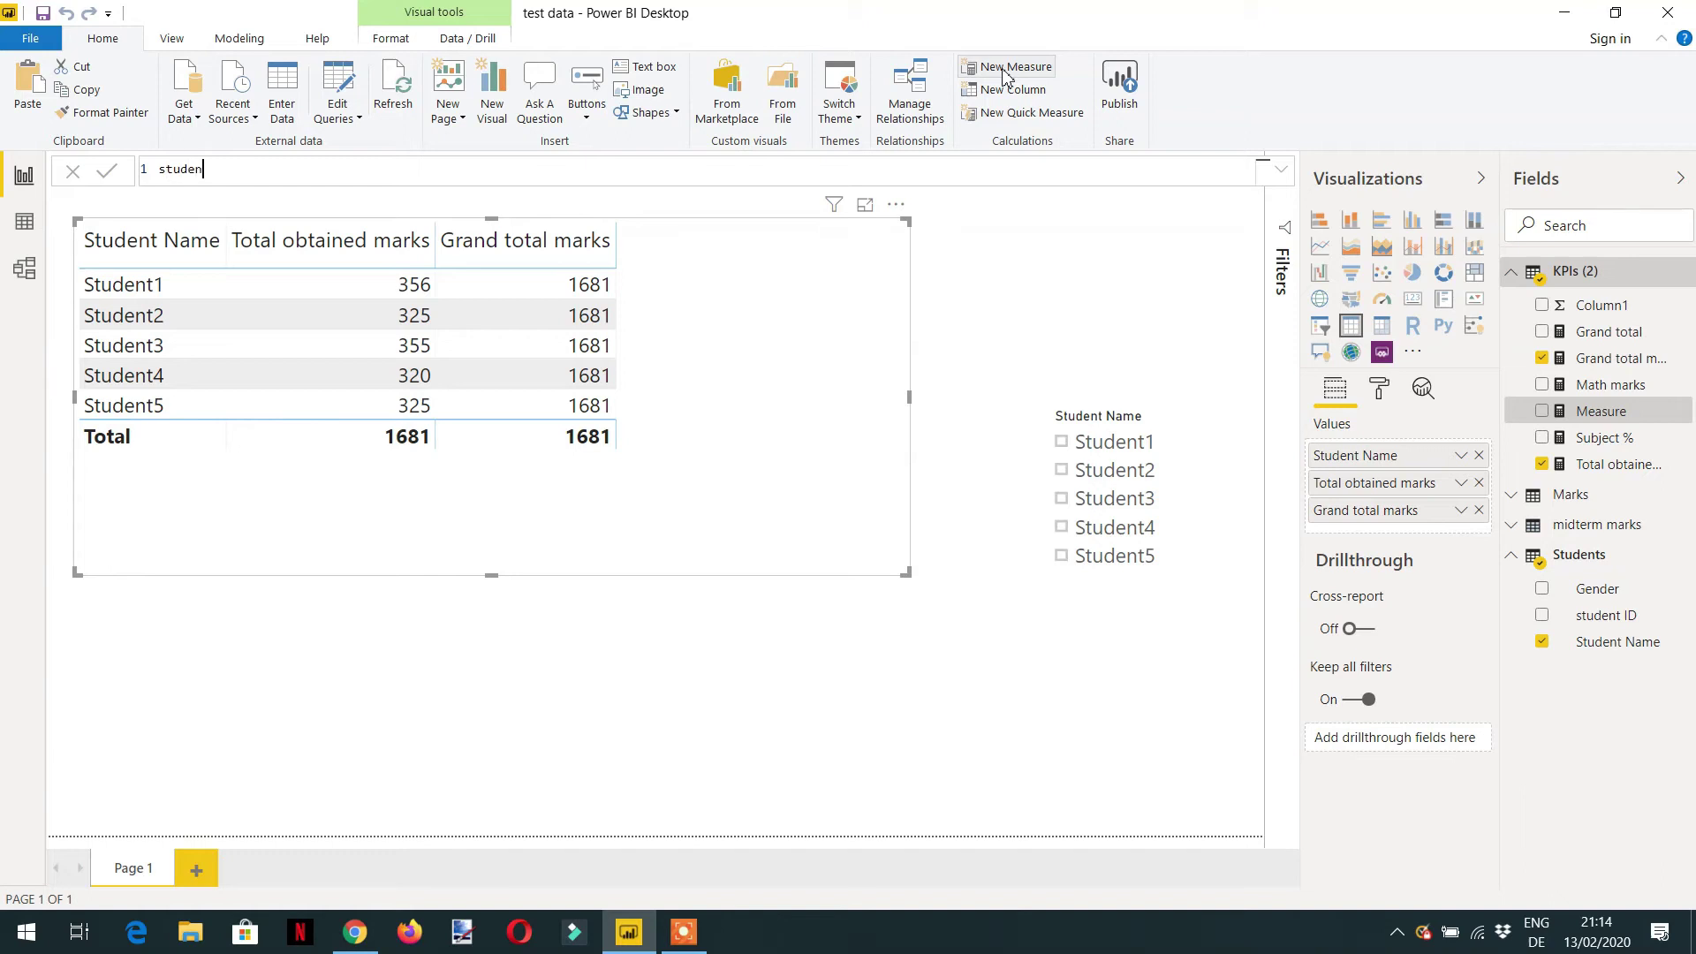
{"action": "key", "text": "BackSpace"}
{"action": "key", "text": "BackSpace"}
{"action": "key", "text": "BackSpace"}
{"action": "key", "text": "BackSpace"}
{"action": "key", "text": "BackSpace"}
{"action": "key", "text": "BackSpace"}
{"action": "type", "text": "Student % = div"}
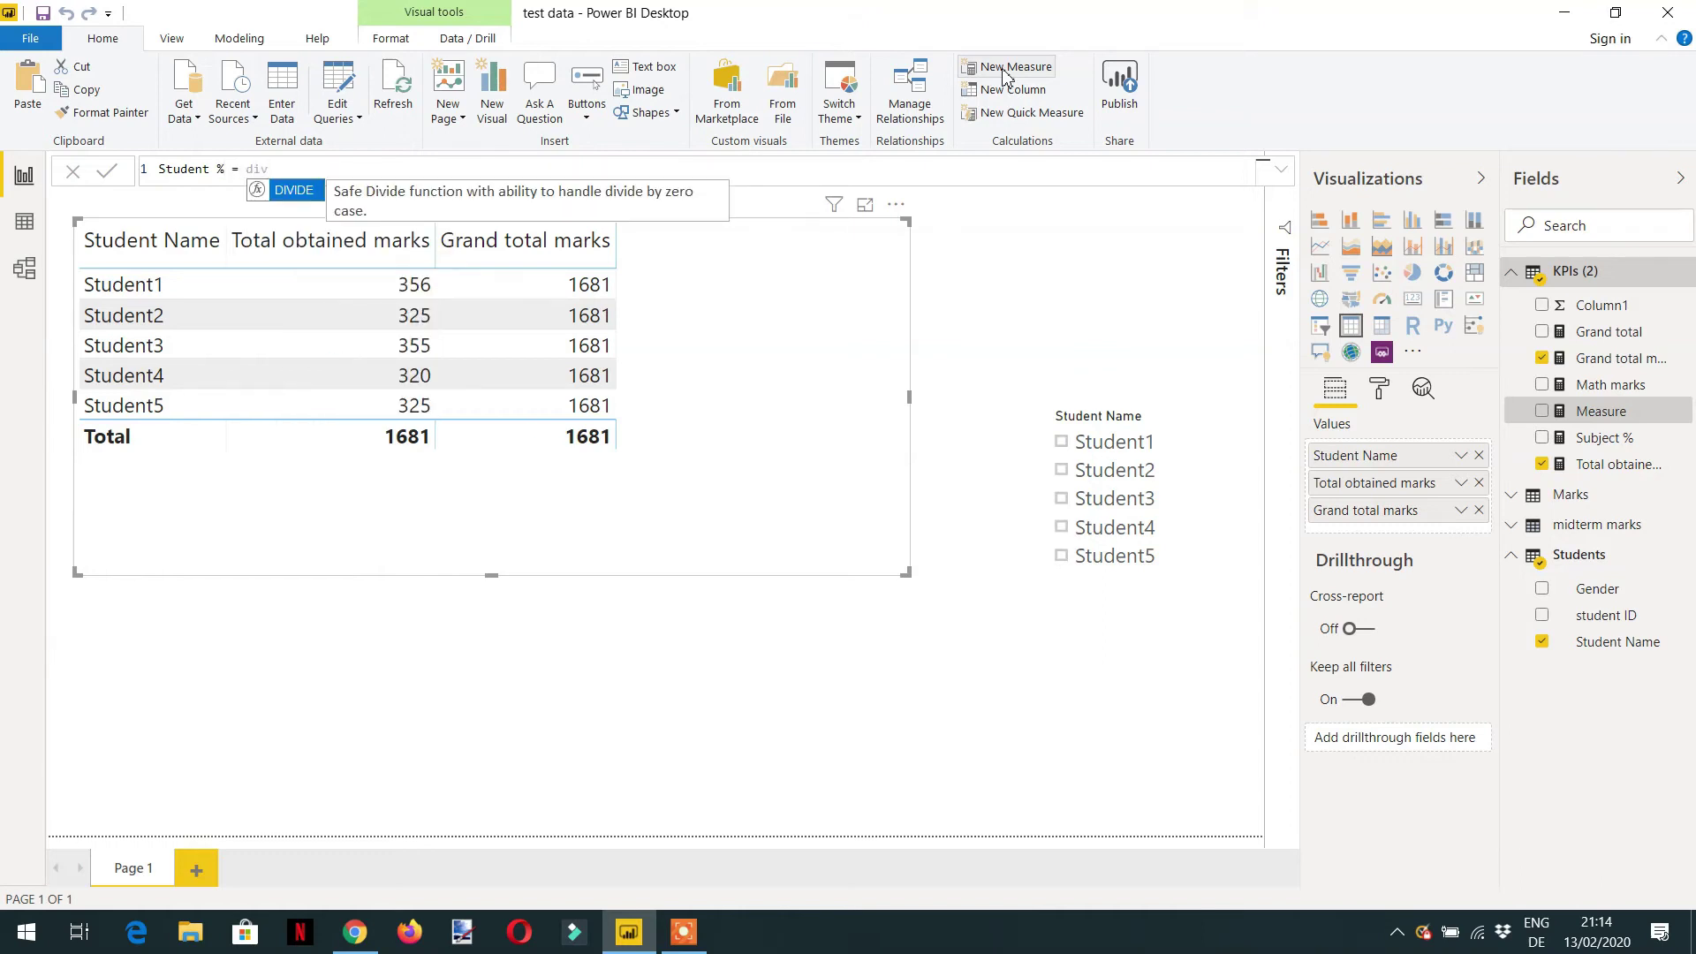
{"action": "key", "text": "Tab"}
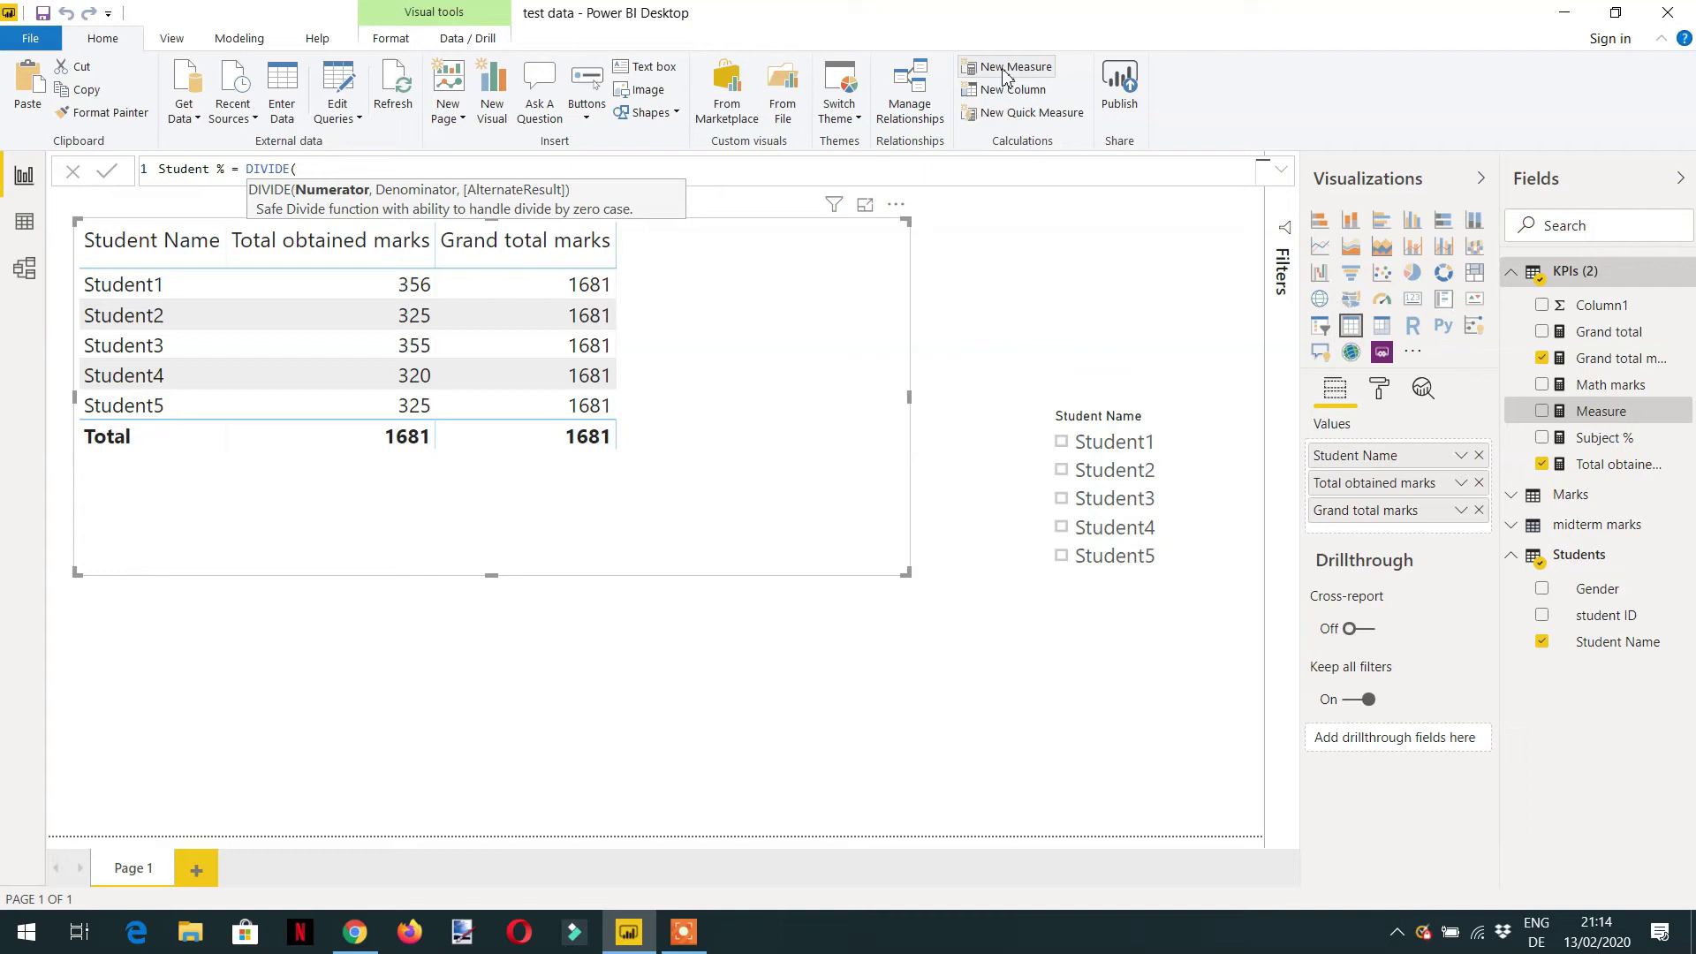
{"action": "type", "text": "tot"}
{"action": "key", "text": "Tab"}
{"action": "type", "text": ","}
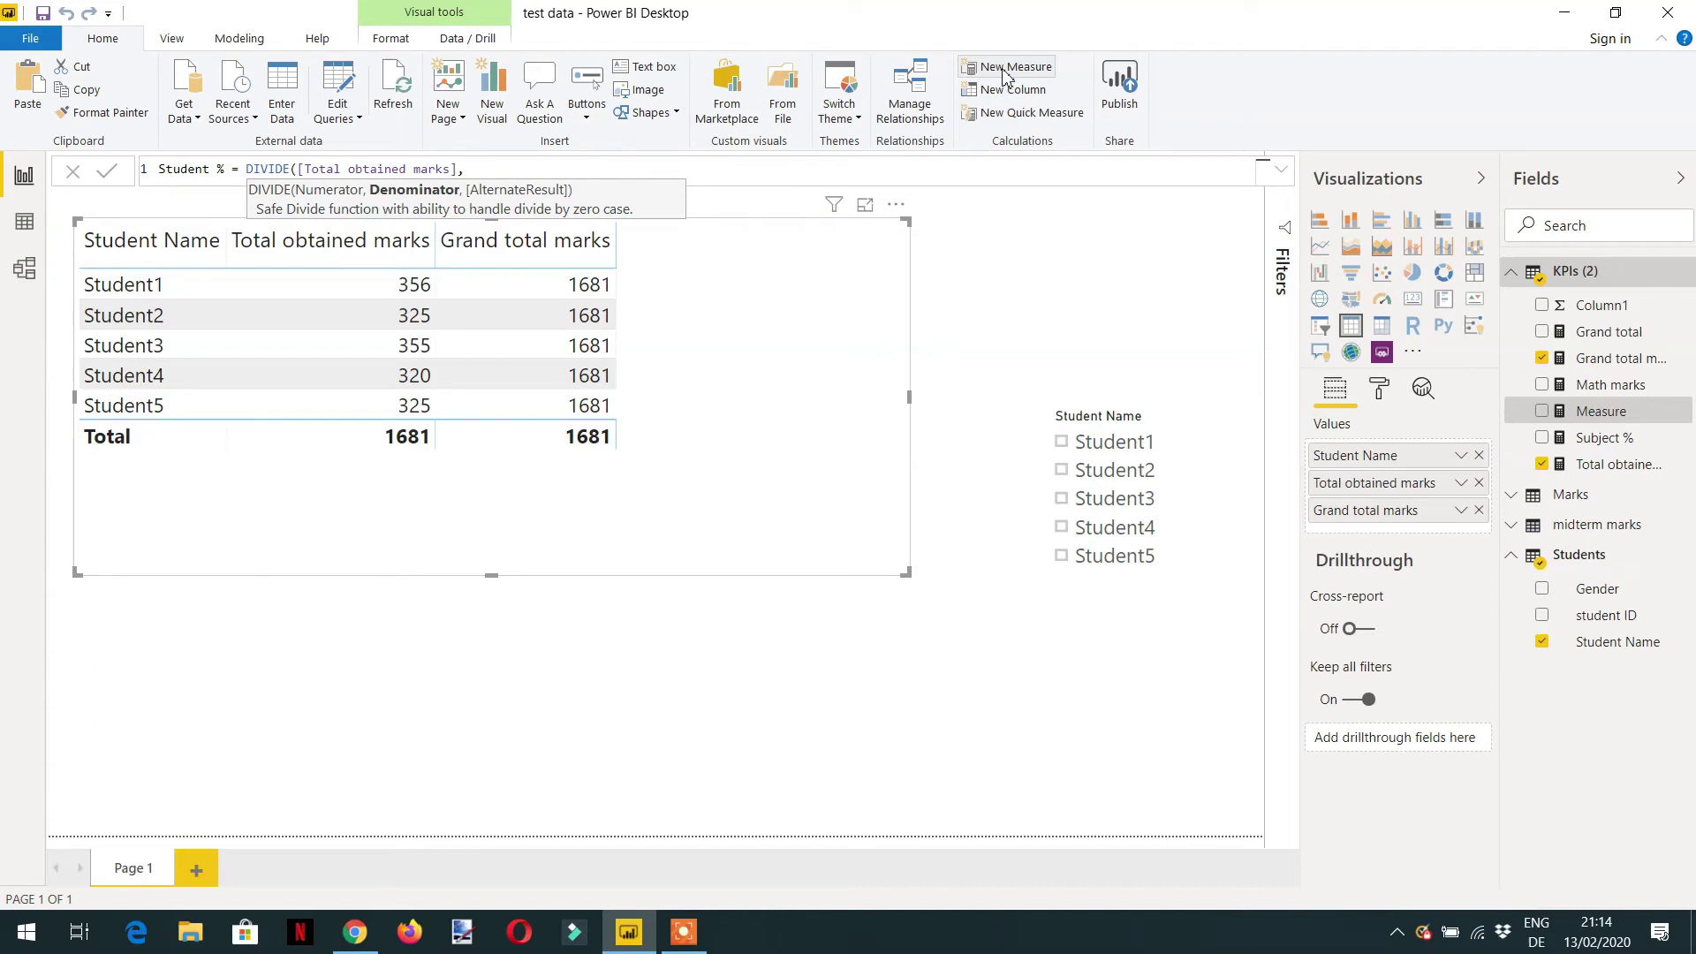
{"action": "type", "text": "gra"}
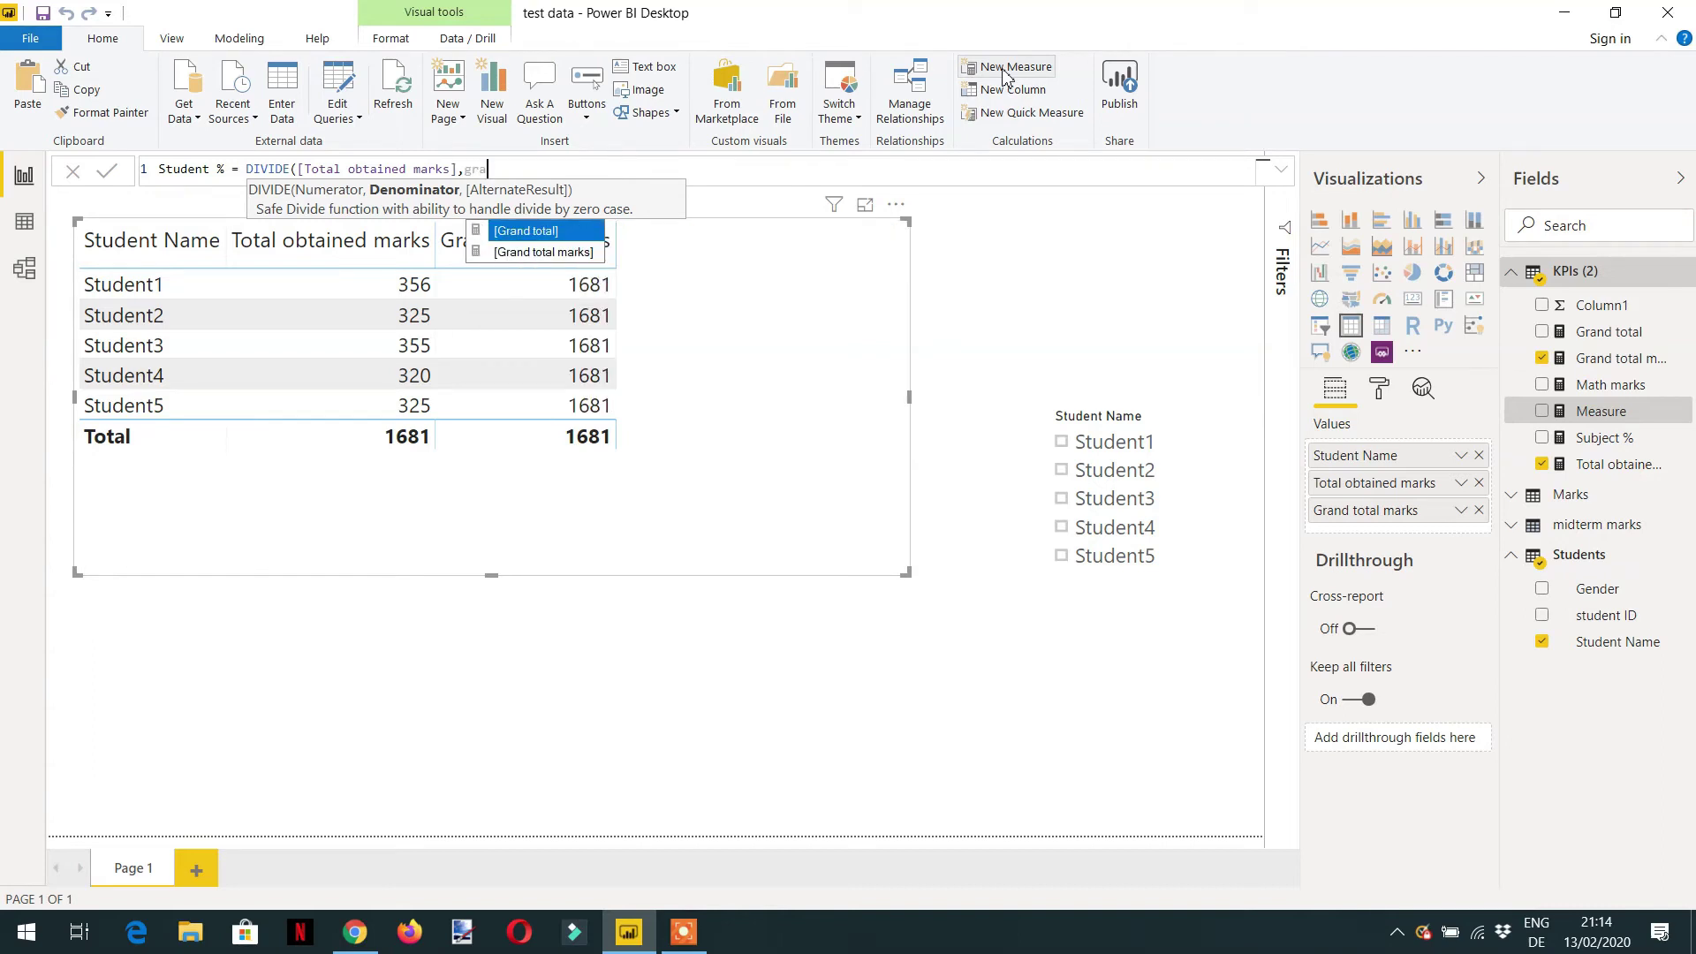
{"action": "key", "text": "Down"}
{"action": "key", "text": "Tab"}
{"action": "type", "text": ")"}
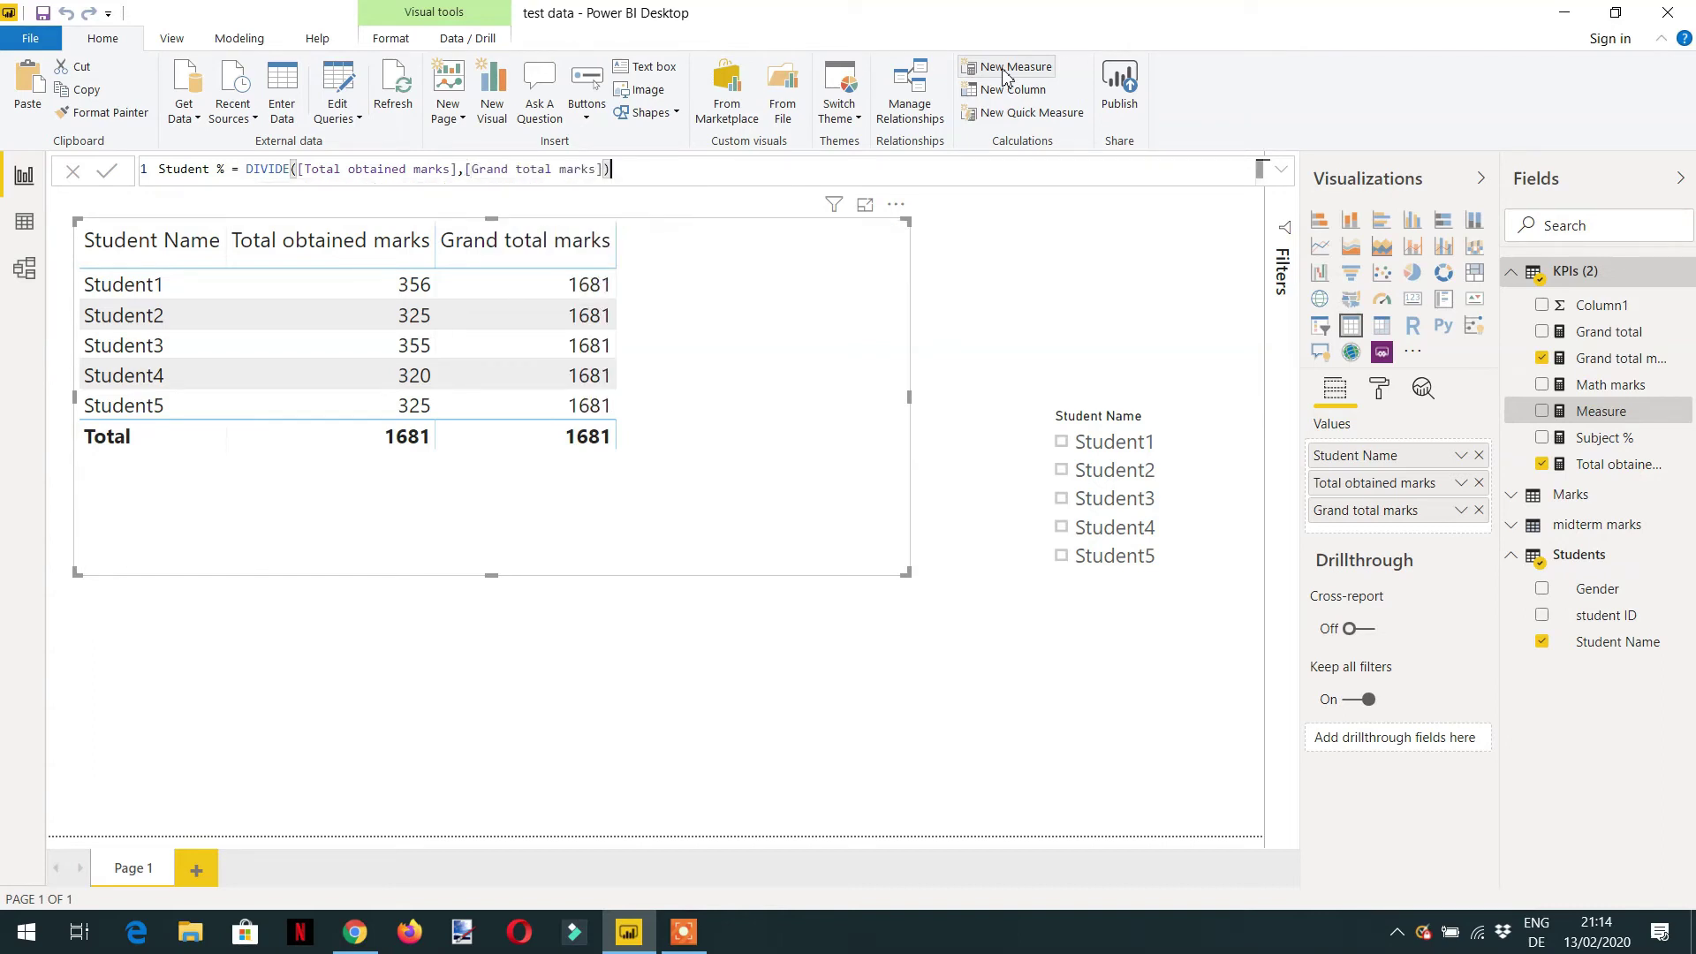
{"action": "key", "text": "Return"}
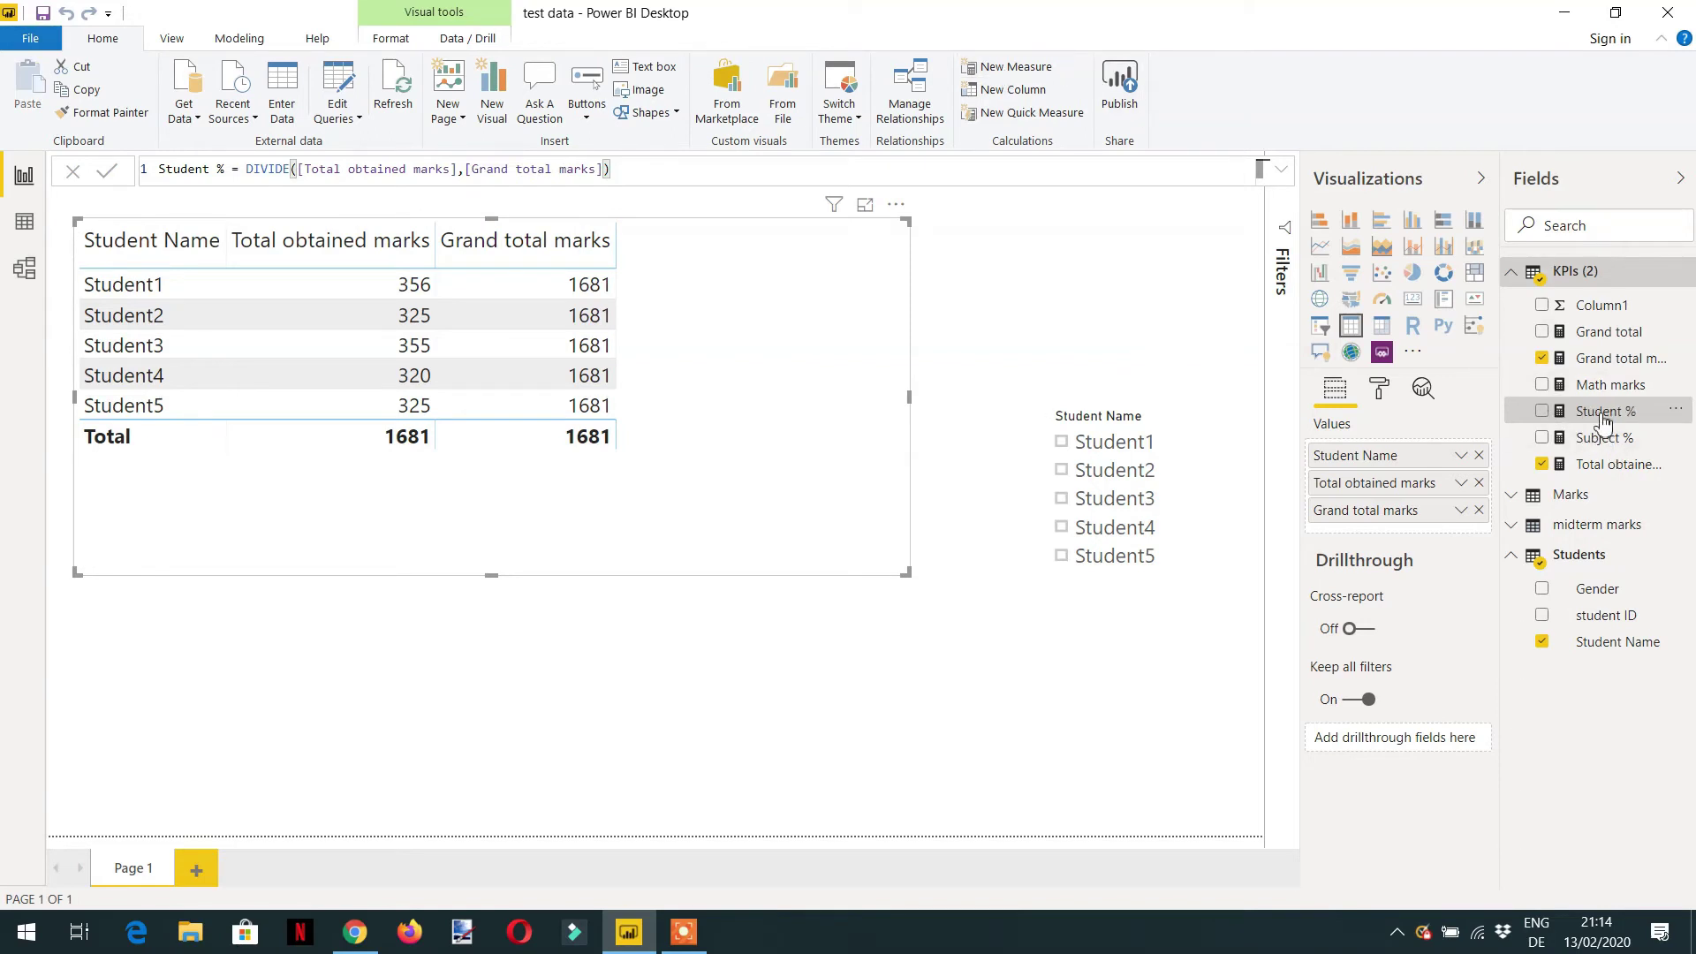
Add Student % to the table and format it as a percentage.
{"action": "left_click_drag", "start_coordinate": [1601, 413], "coordinate": [742, 386]}
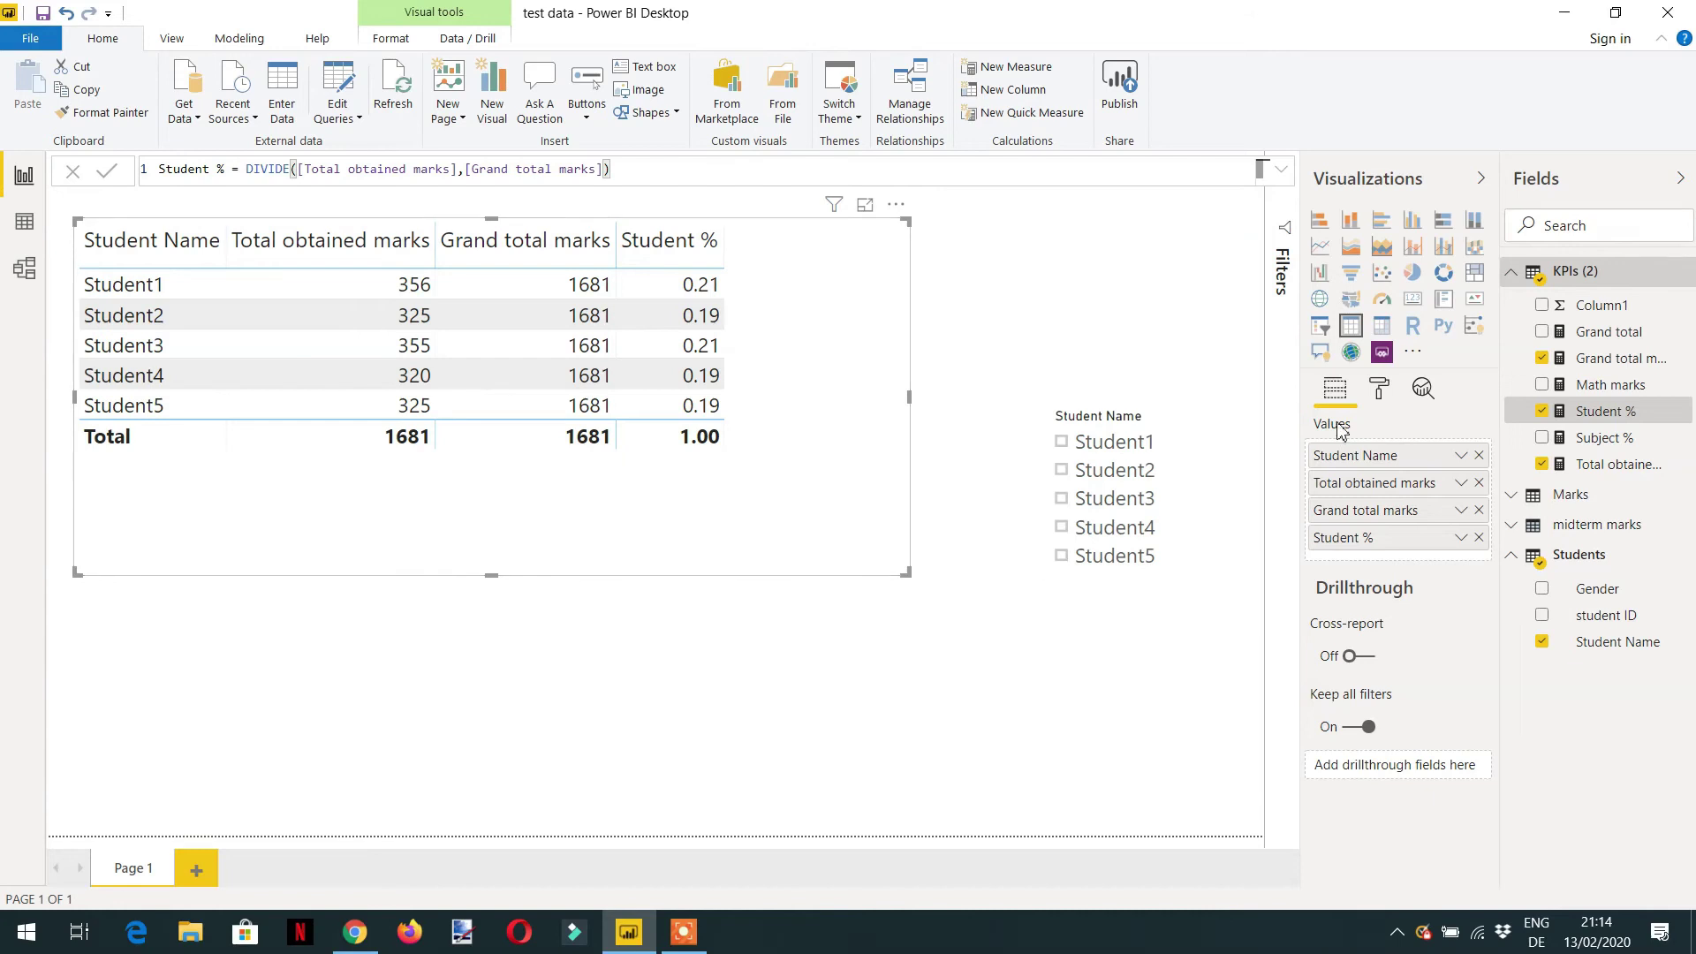
{"action": "left_click", "coordinate": [248, 39]}
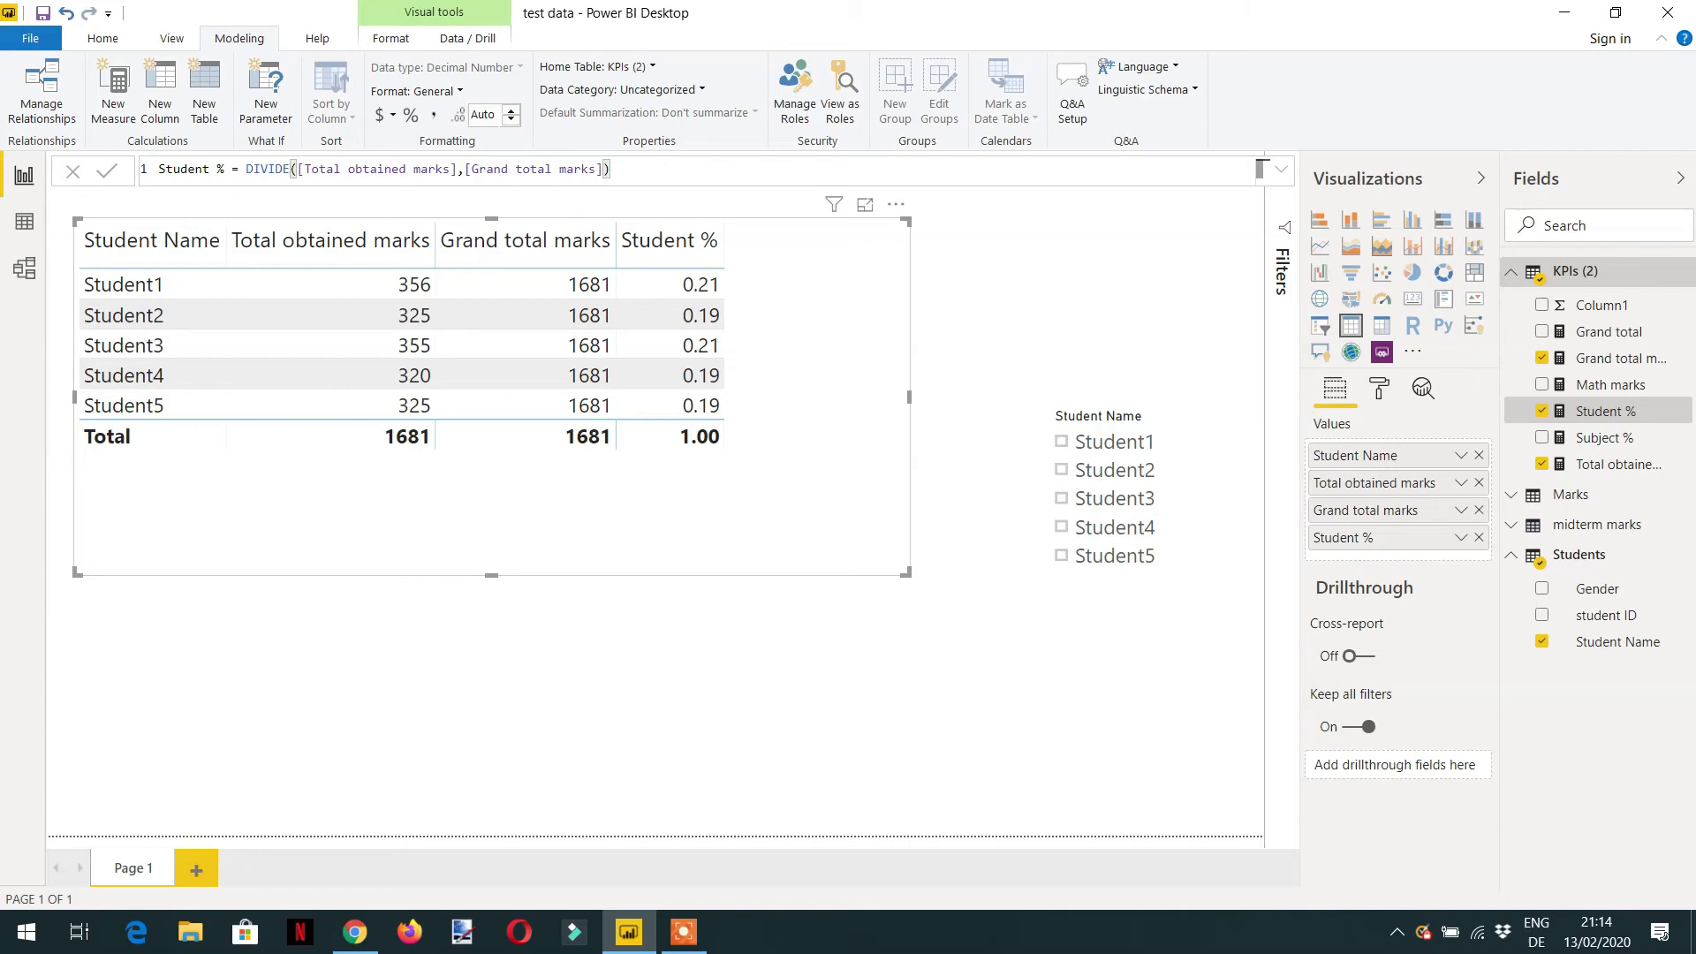
{"action": "left_click", "coordinate": [410, 115]}
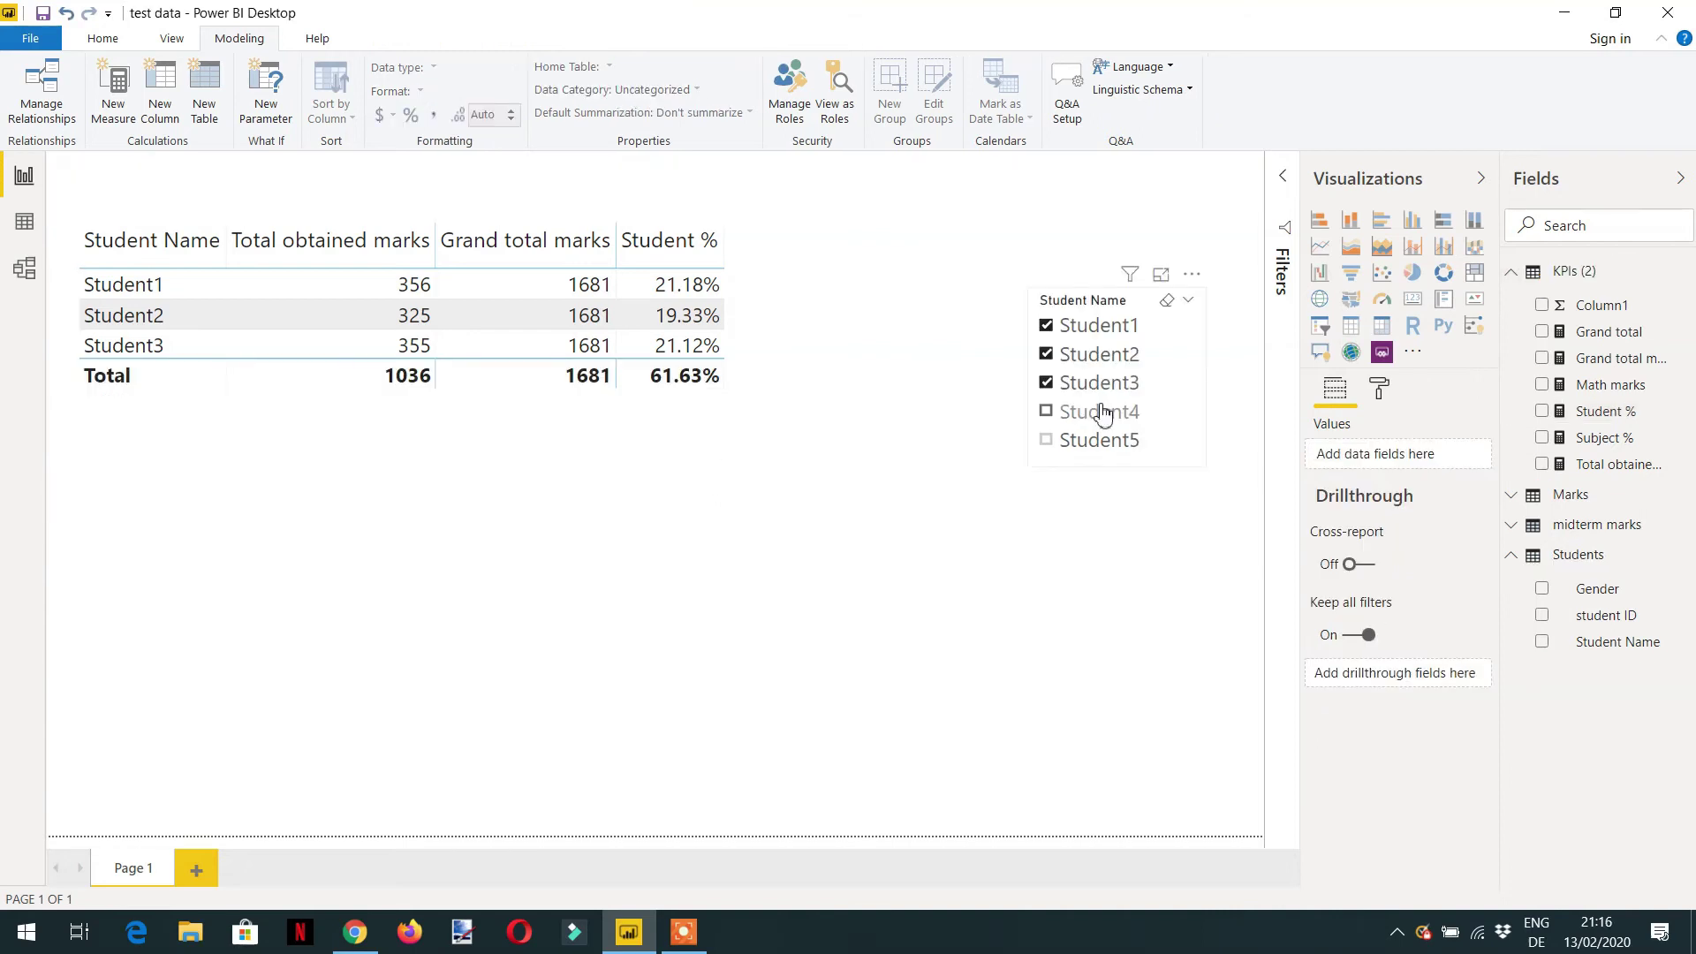
Adjust the slicer to include Student4, then select the table visual.
{"action": "left_click", "coordinate": [1047, 412]}
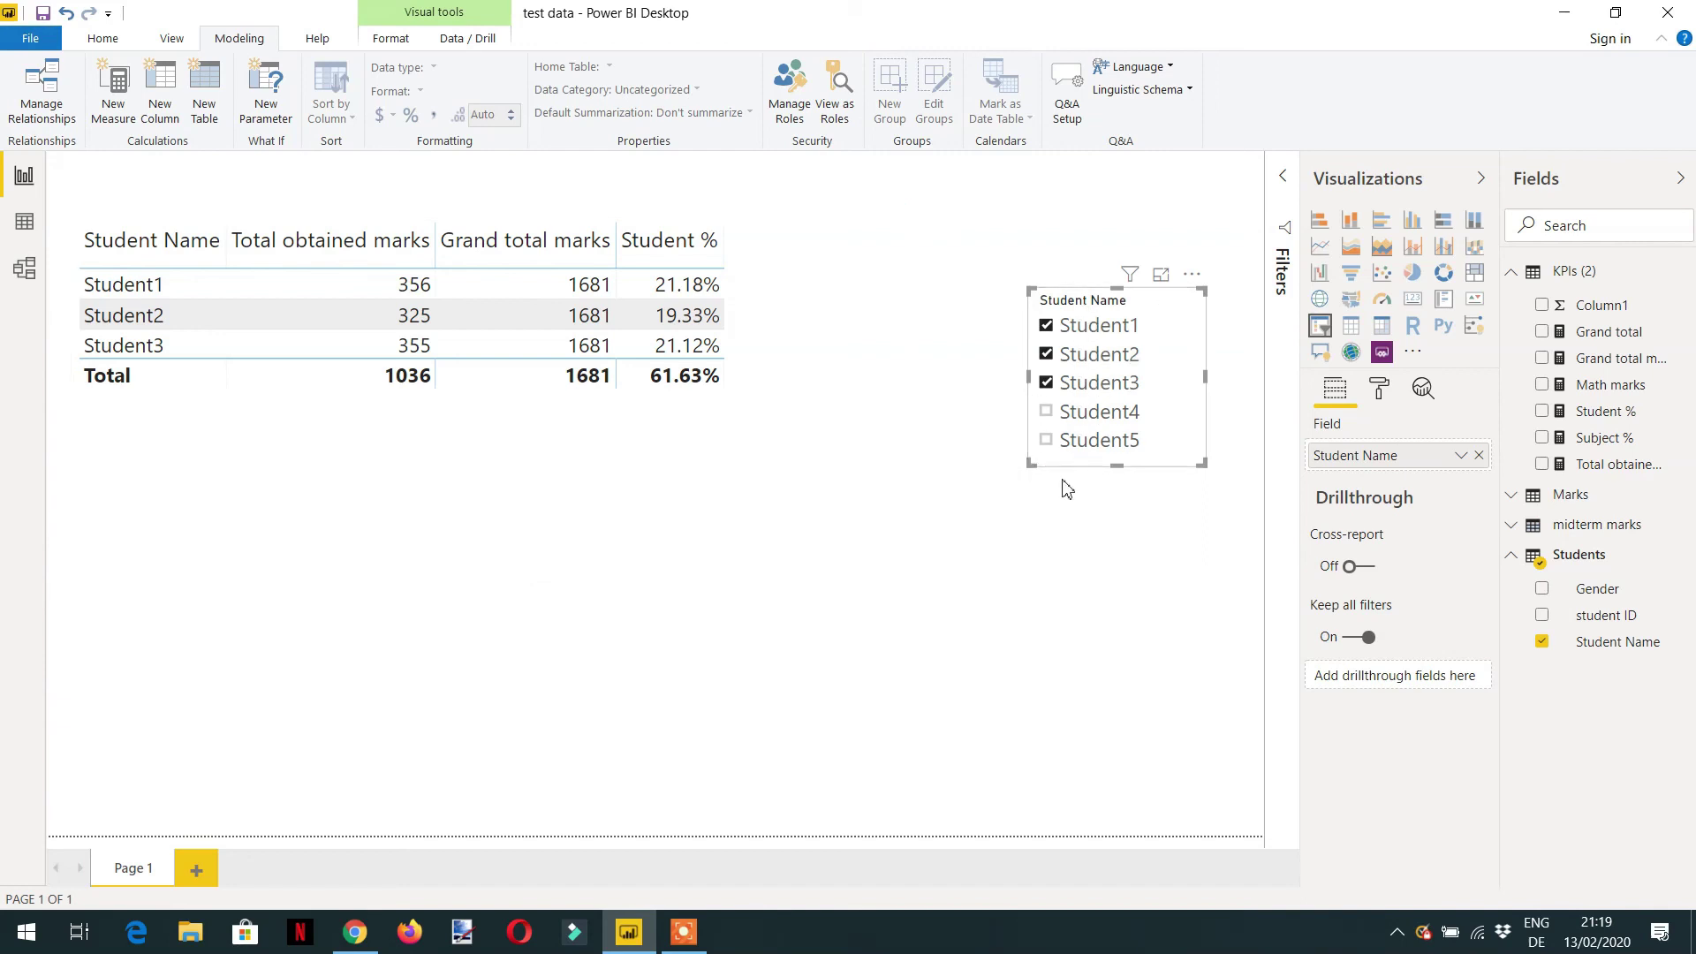
{"action": "left_click", "coordinate": [808, 475]}
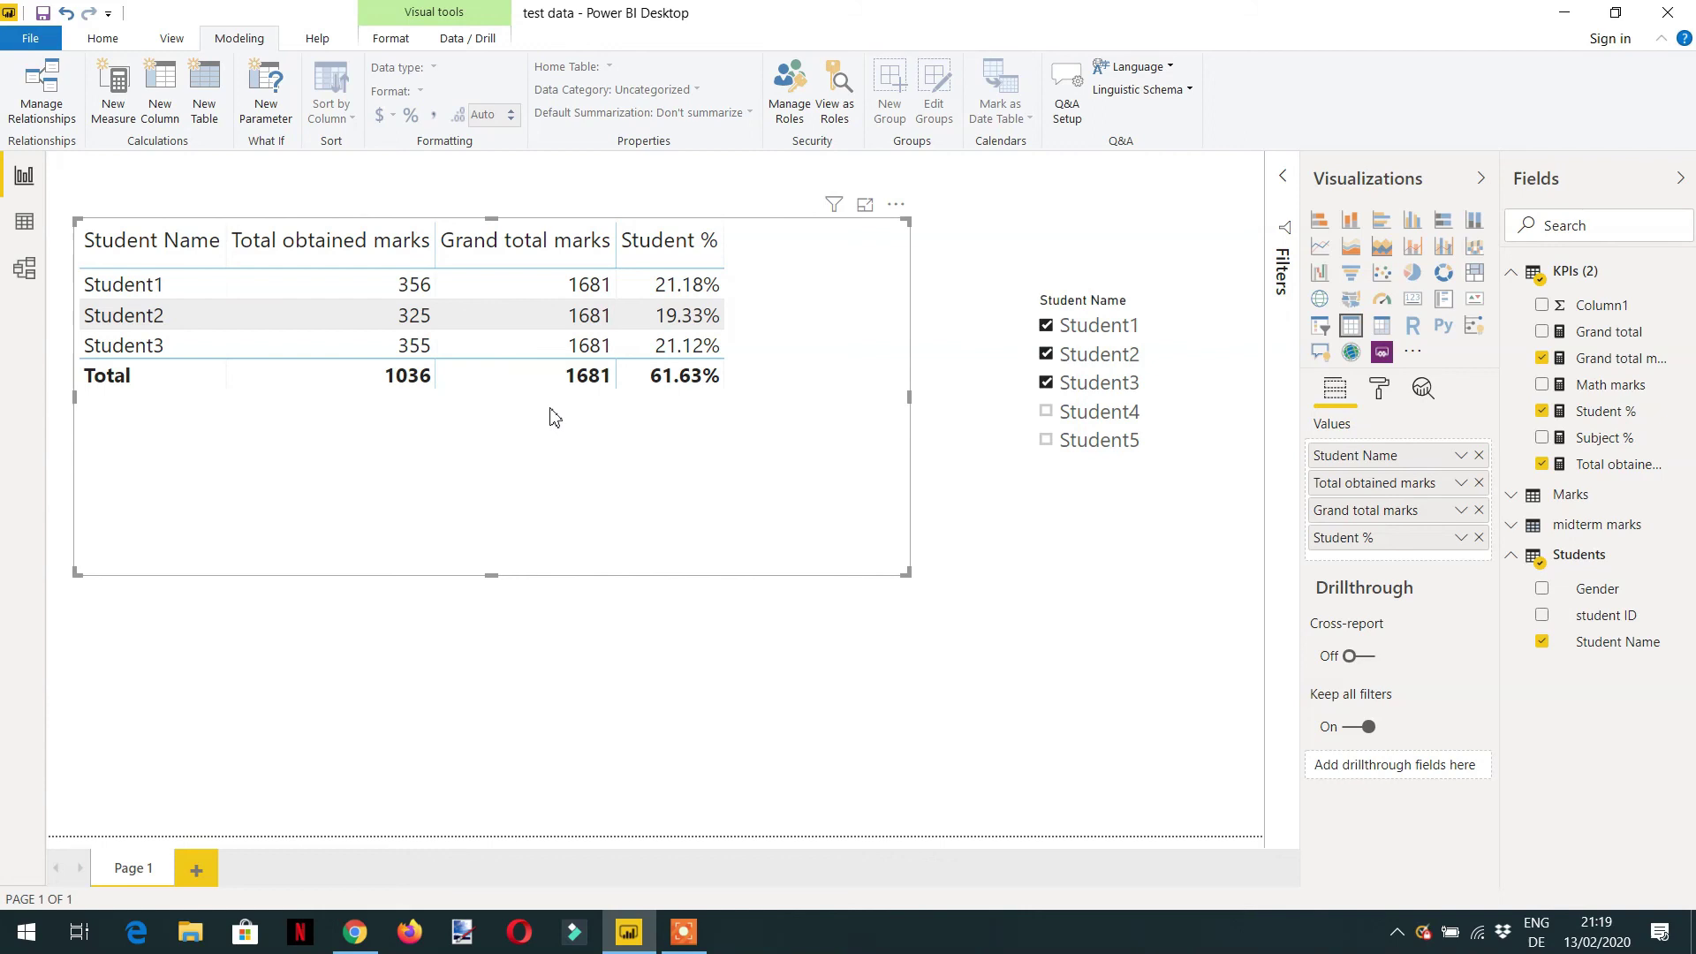
Change Grand total marks from ALL to ALLSELECTED(Students[Student Name]) and include Student4 in the slicer.
{"action": "left_click", "coordinate": [1620, 364]}
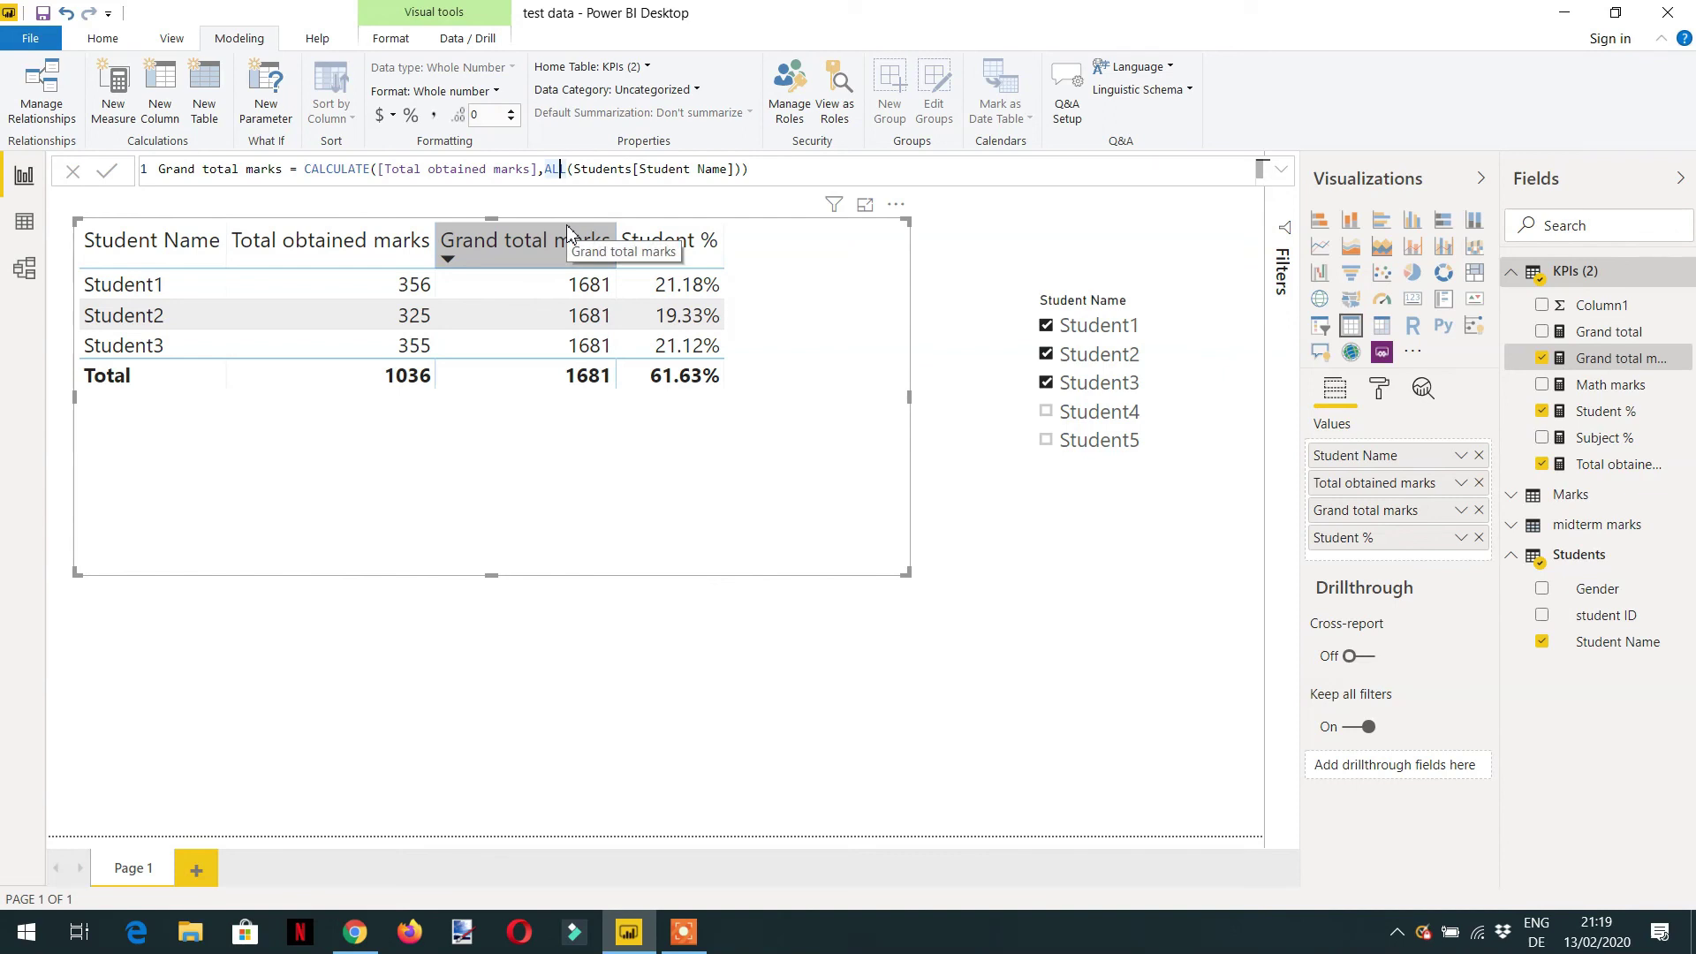
{"action": "type", "text": "SELECTED"}
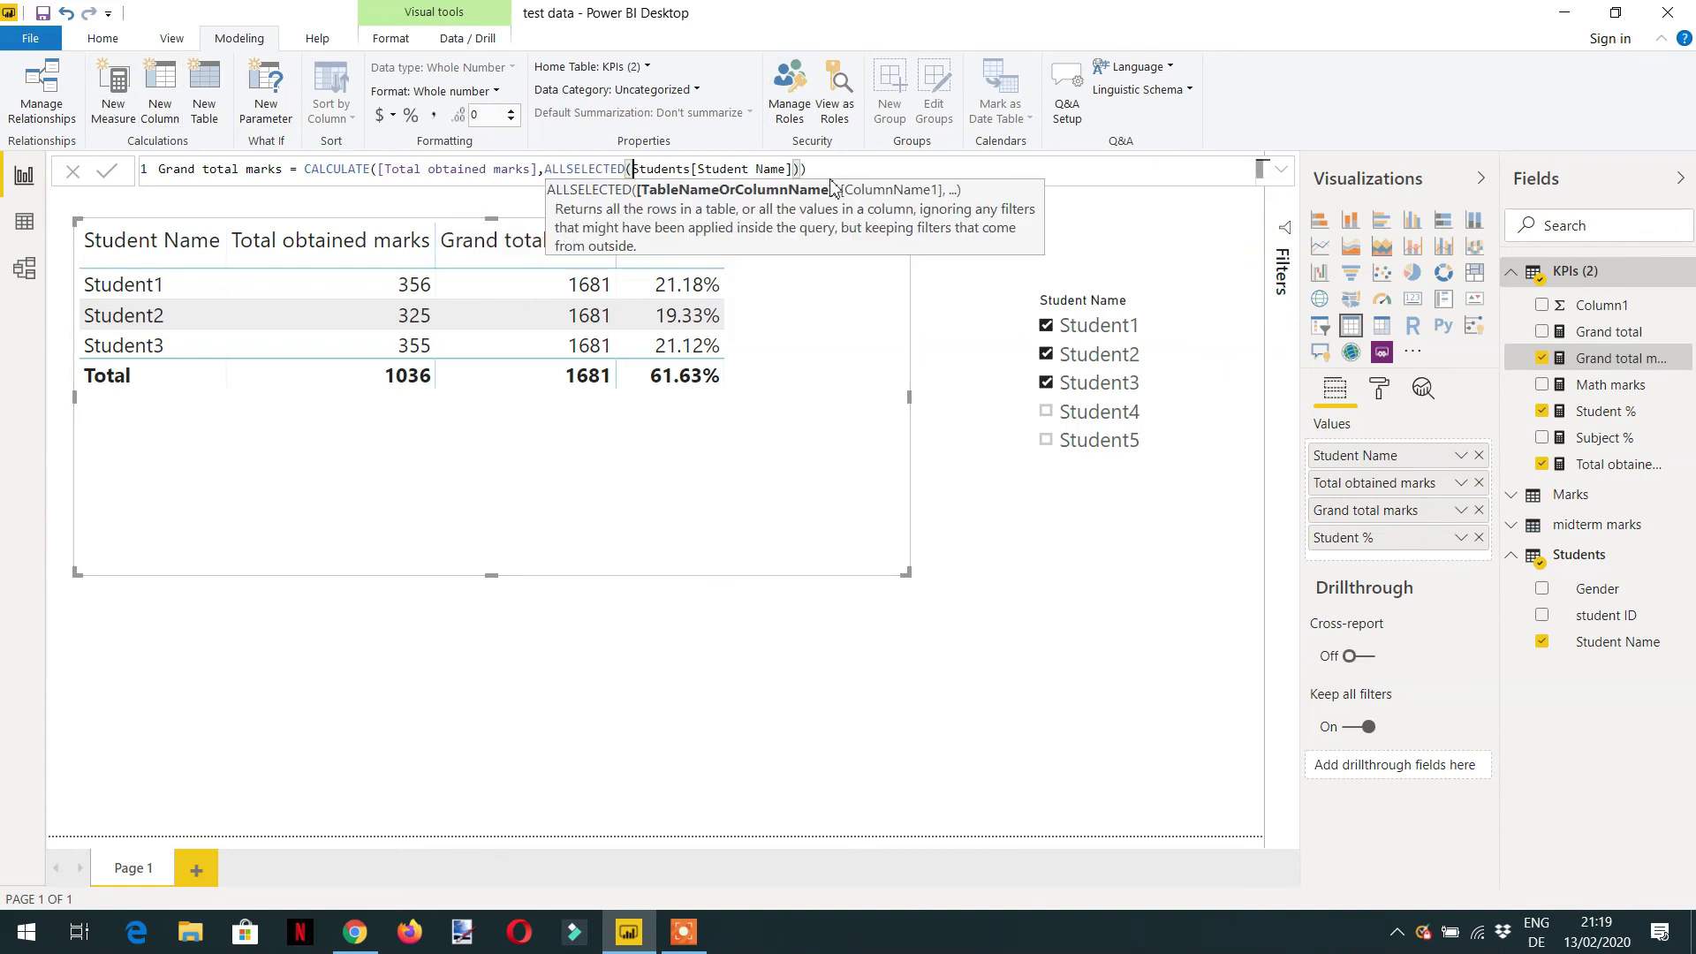
{"action": "left_click", "coordinate": [826, 172]}
{"action": "key", "text": "Return"}
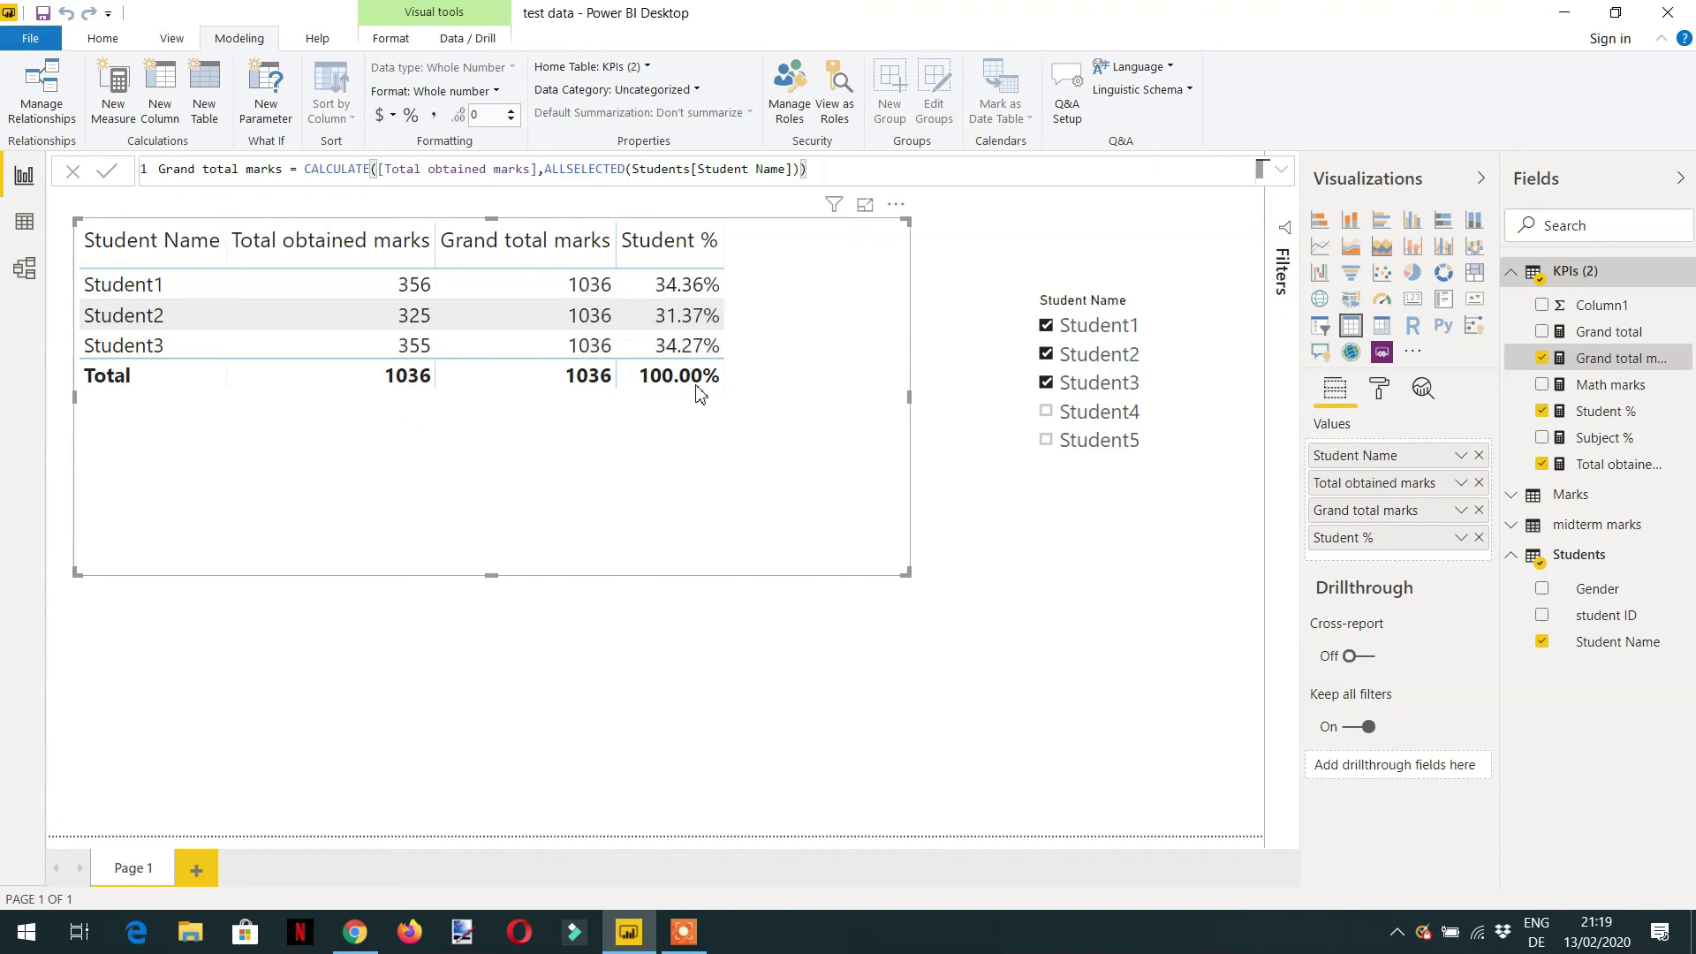
{"action": "left_click", "coordinate": [1046, 411]}
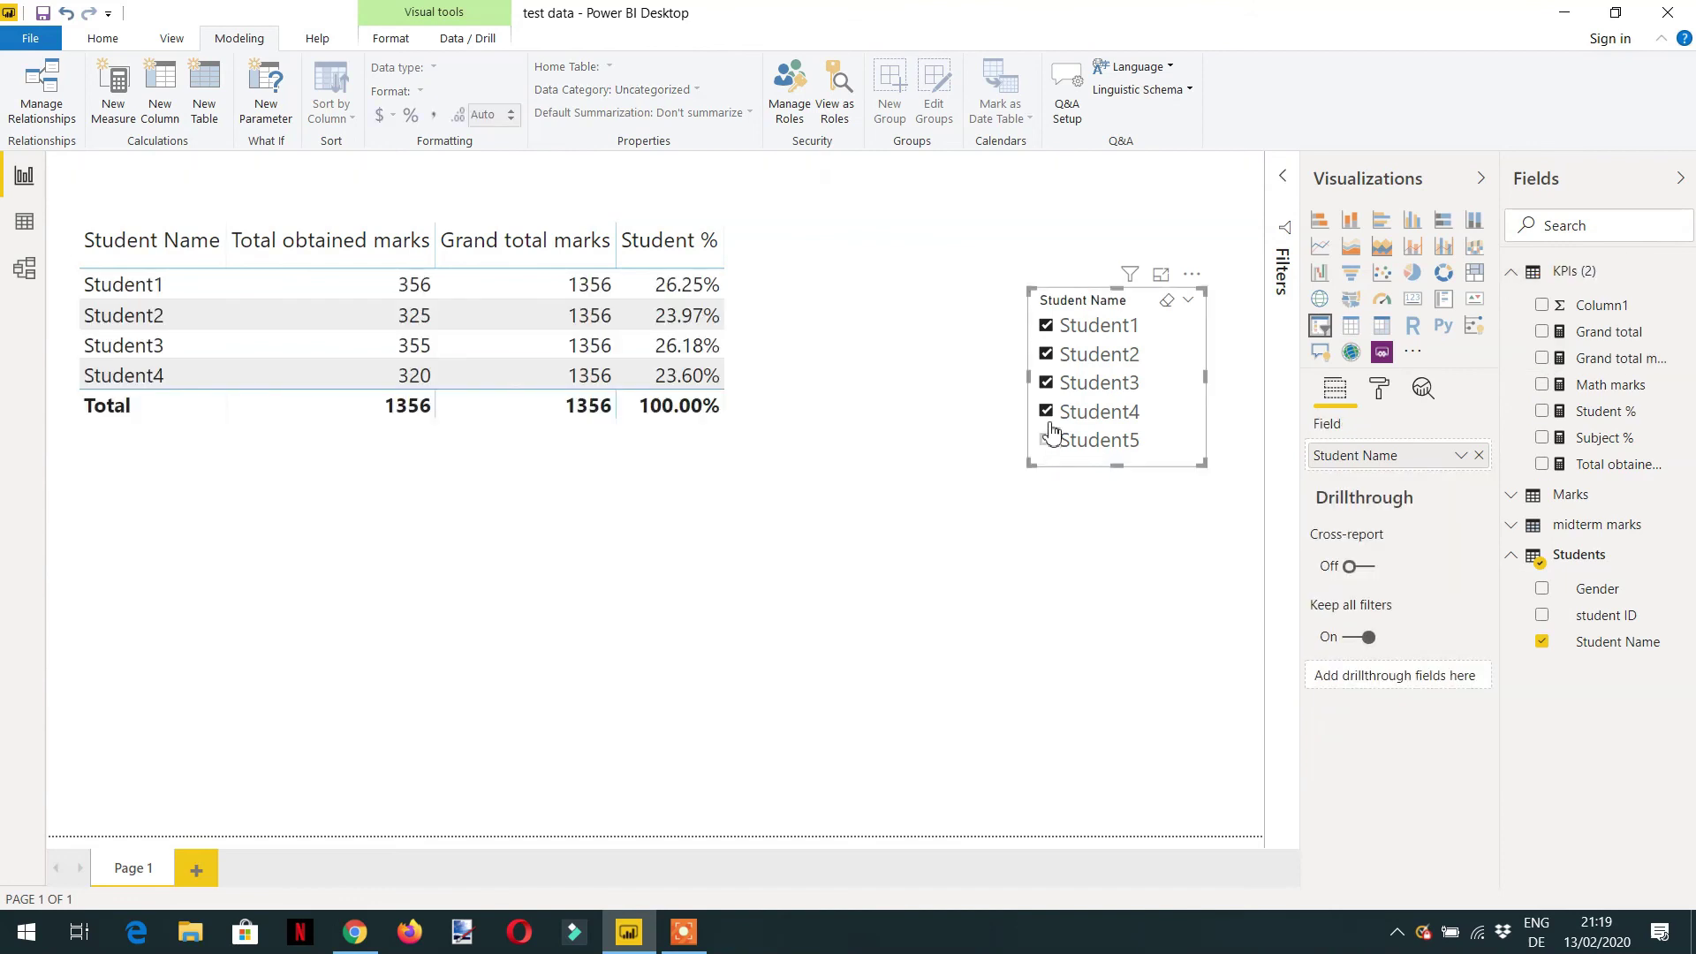
Add Student5 to the slicer selection and remove Student4.
{"action": "left_click", "coordinate": [1047, 442]}
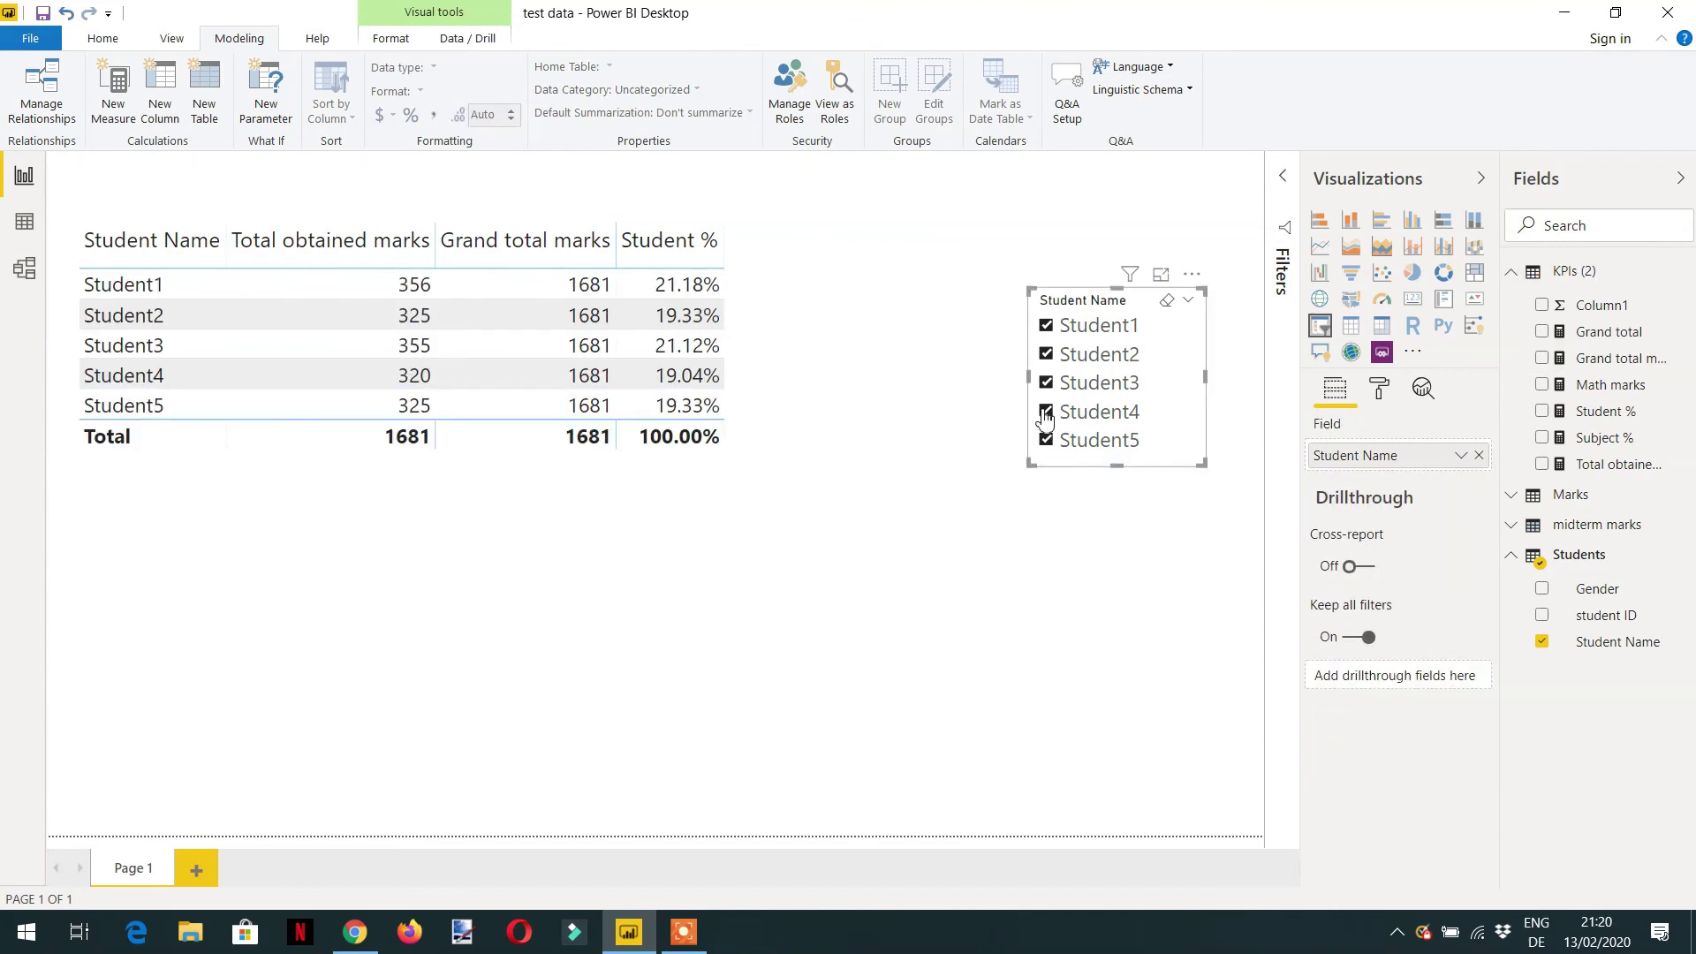
{"action": "left_click", "coordinate": [1047, 412]}
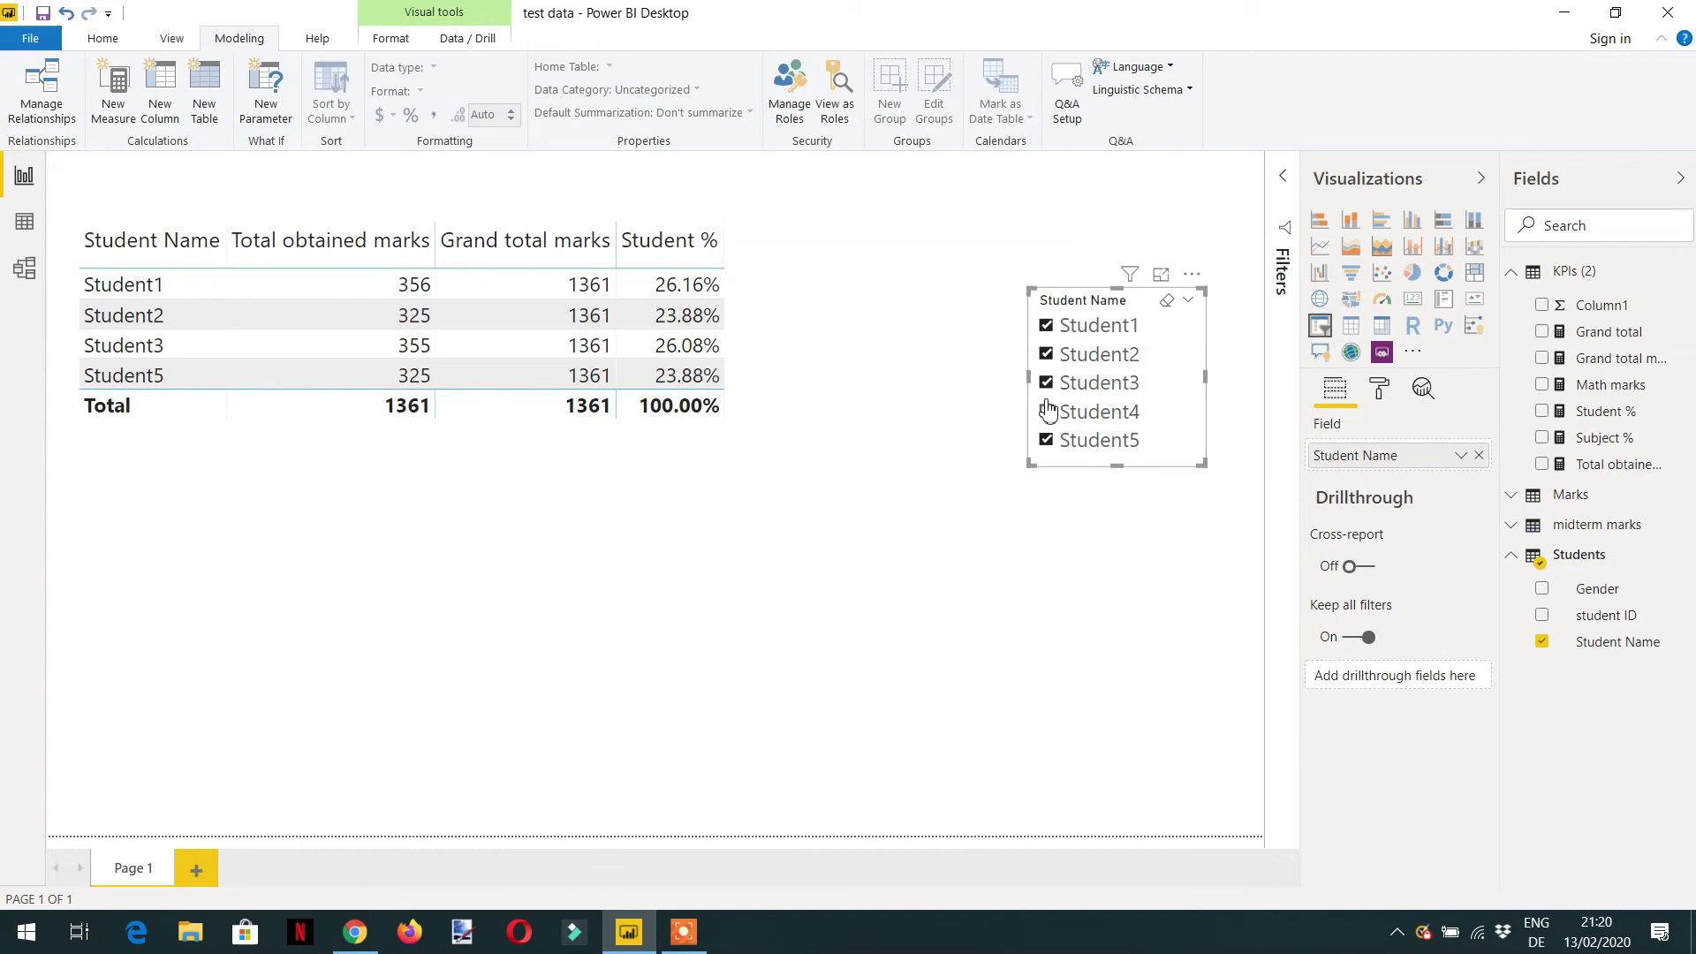